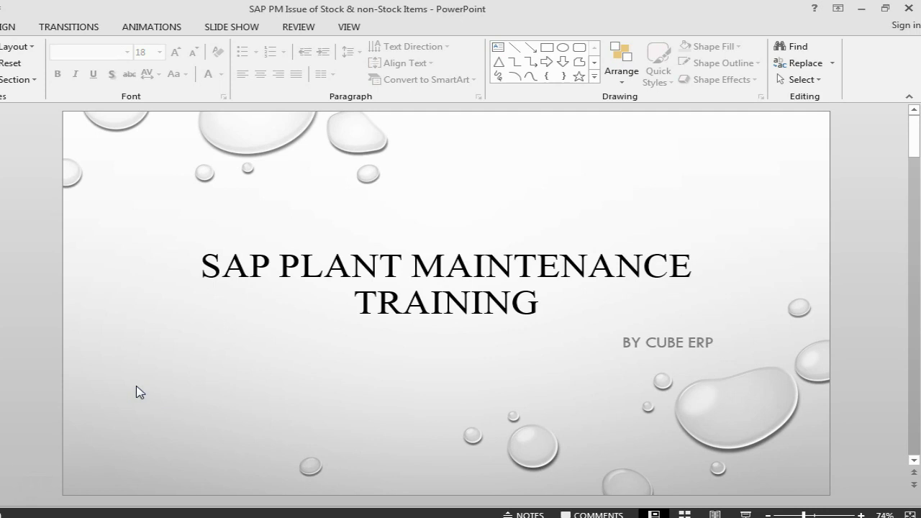
Switch from the order-creation slide in PowerPoint to SAP and open the MM03 material display for M-KEYBOARD.
scroll(446, 302, down, 1)
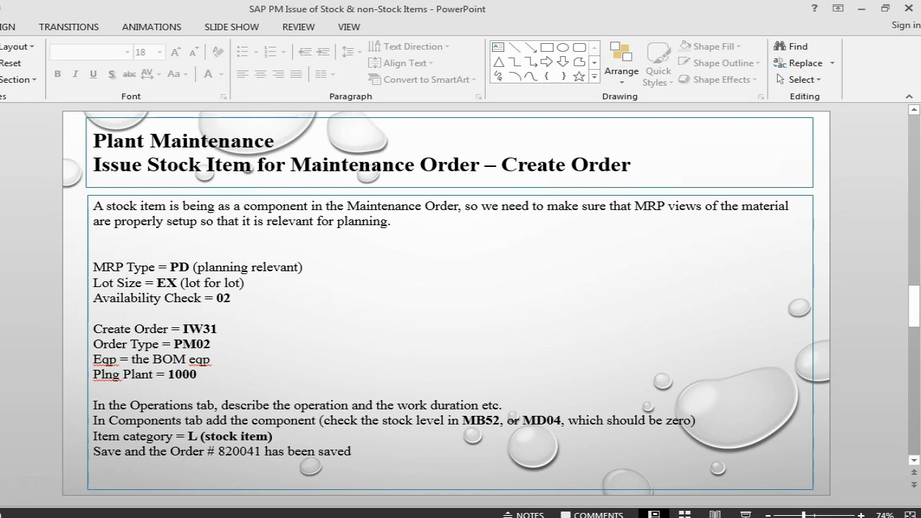
mouse_move(493, 517)
click(477, 452)
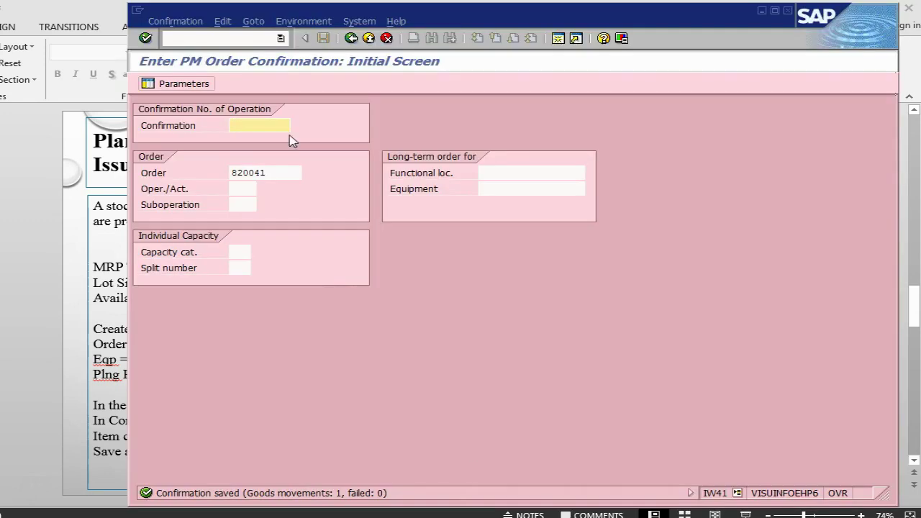
click(241, 41)
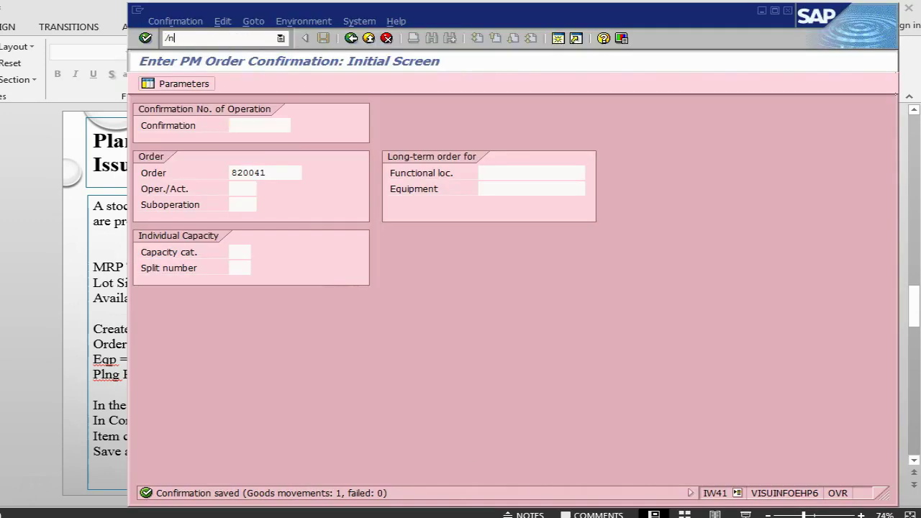
key(Return)
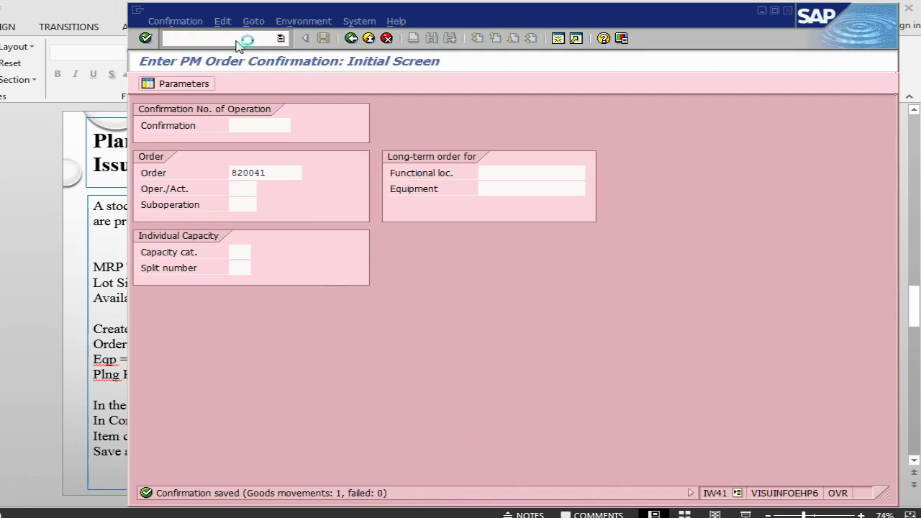
key(Return)
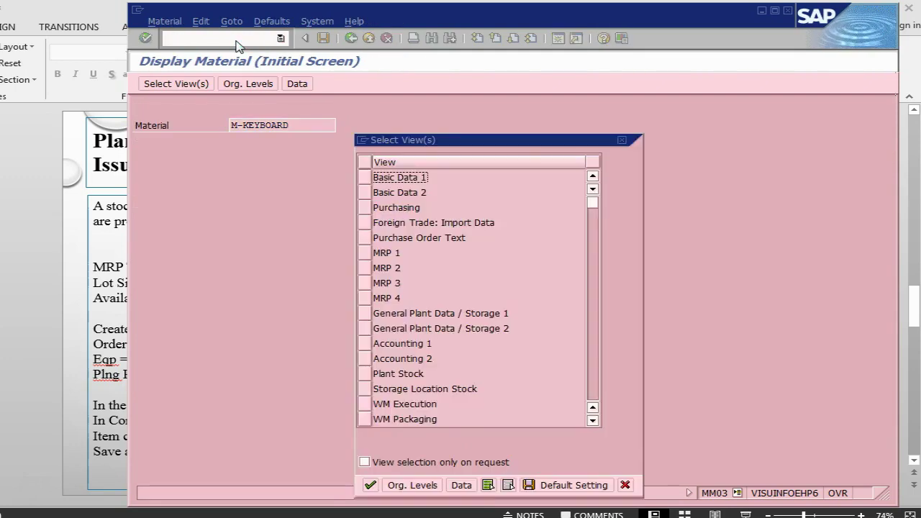
Display the MRP 1, MRP 2 and MRP 3 views of the material for plant 1000 and storage location 0001.
click(365, 253)
click(365, 268)
click(364, 283)
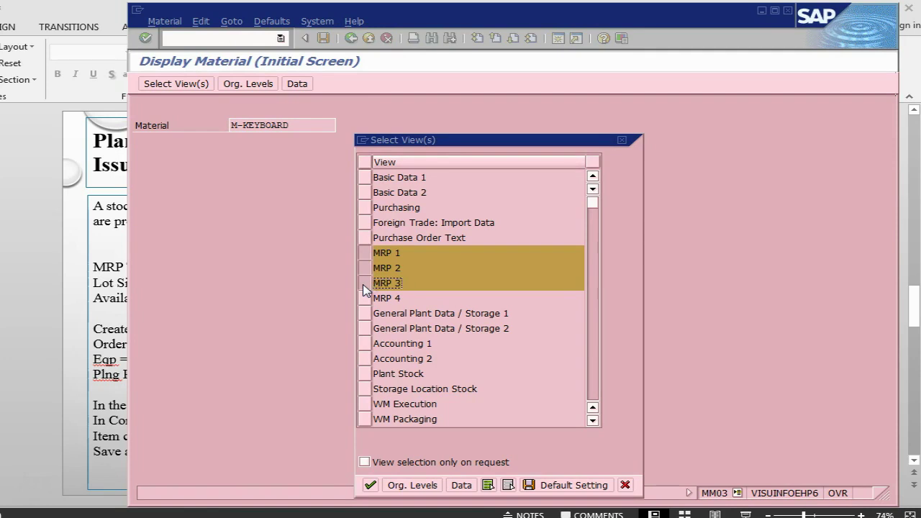
key(Return)
text(1)
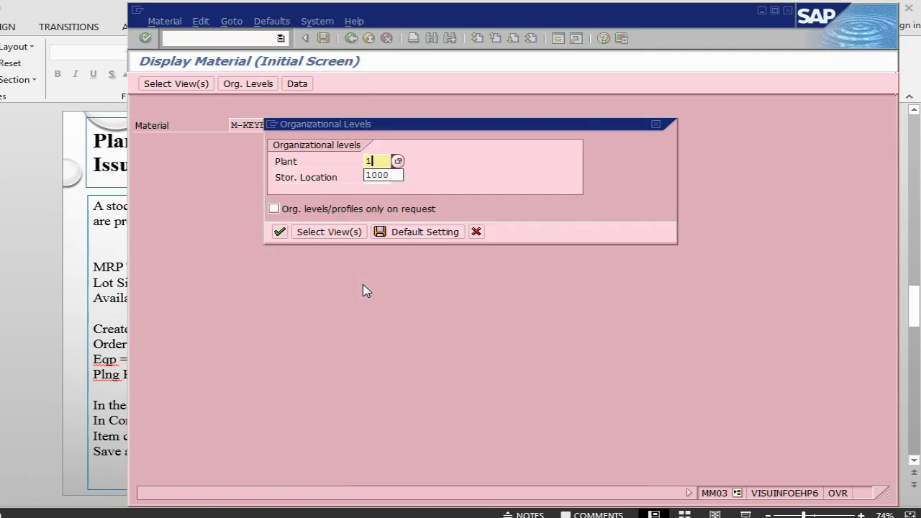
text(000)
key(Tab)
text(0001)
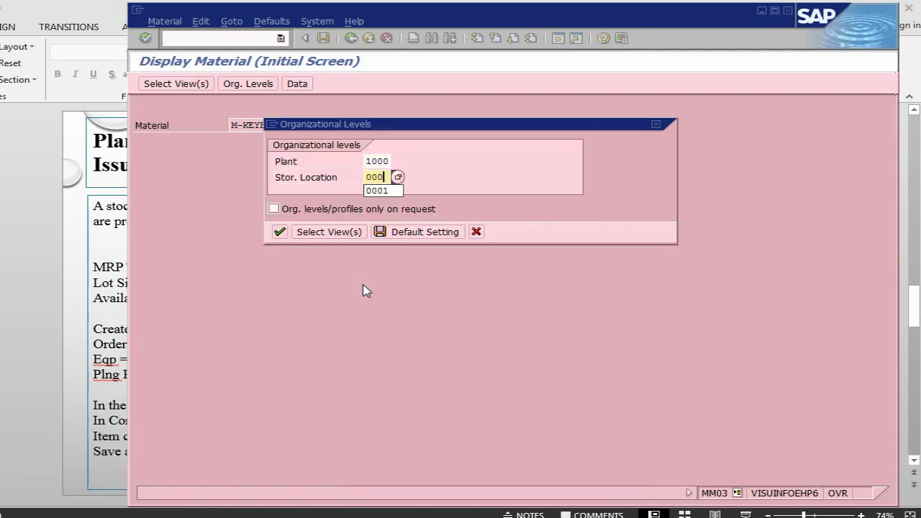
key(Return)
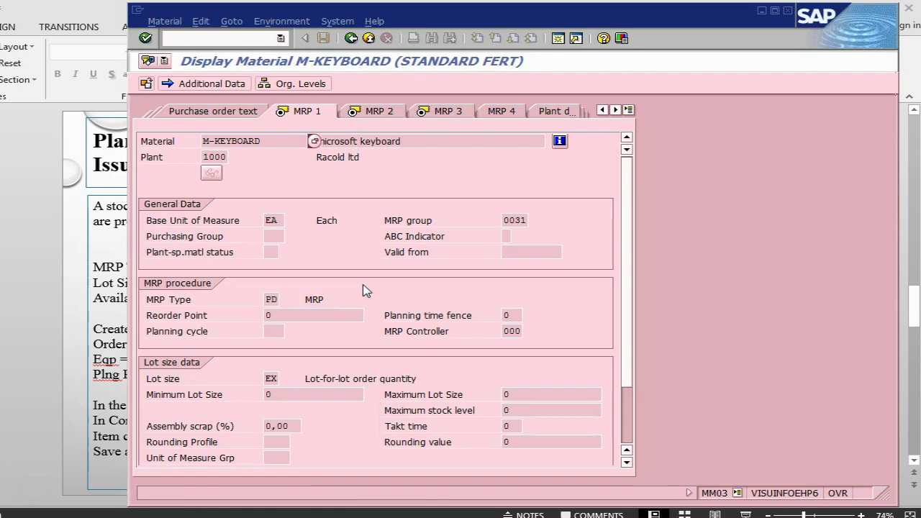
Look up MRP type PD in the list of possible MRP types for M-KEYBOARD, leaving the material as it is.
click(274, 302)
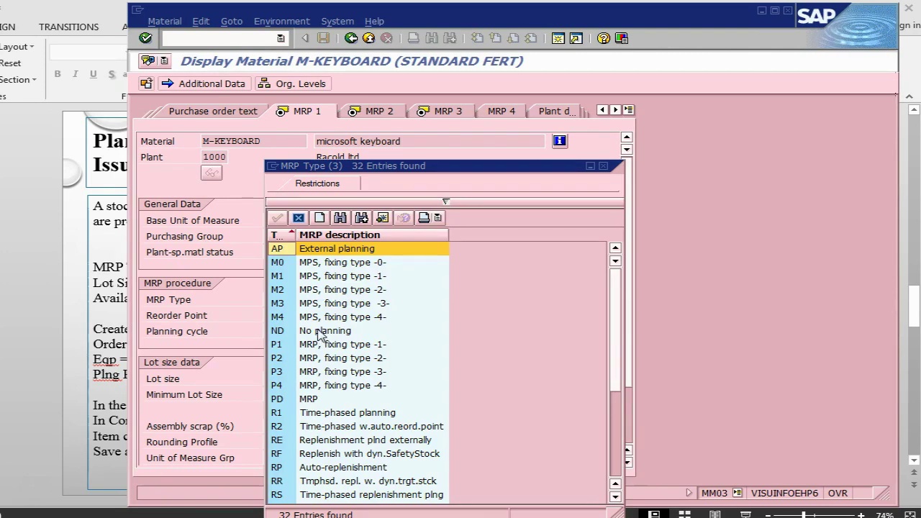
click(303, 401)
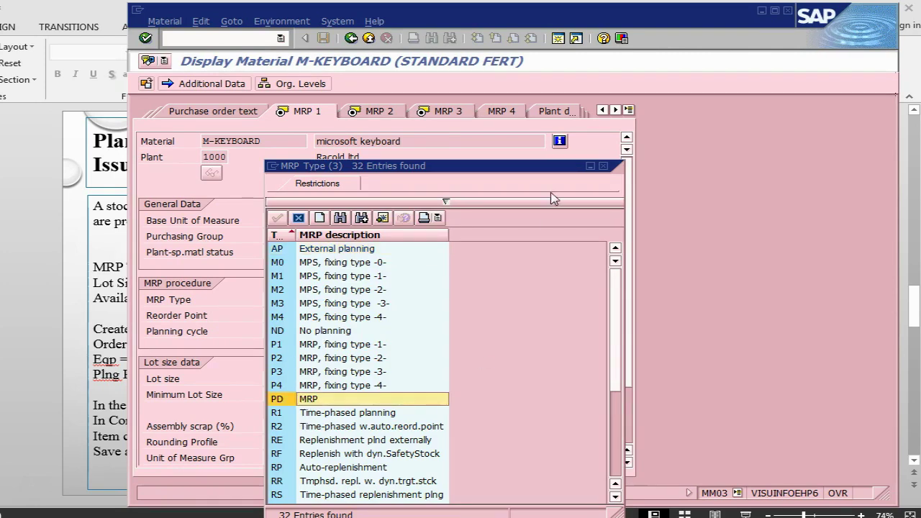
click(604, 166)
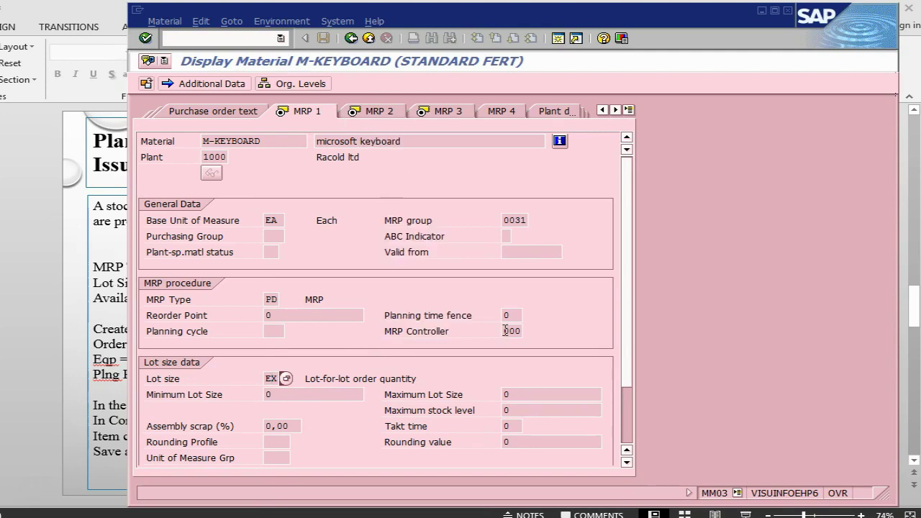
Look up procurement type F among the possible procurement types in the material's MRP 2 view.
click(370, 111)
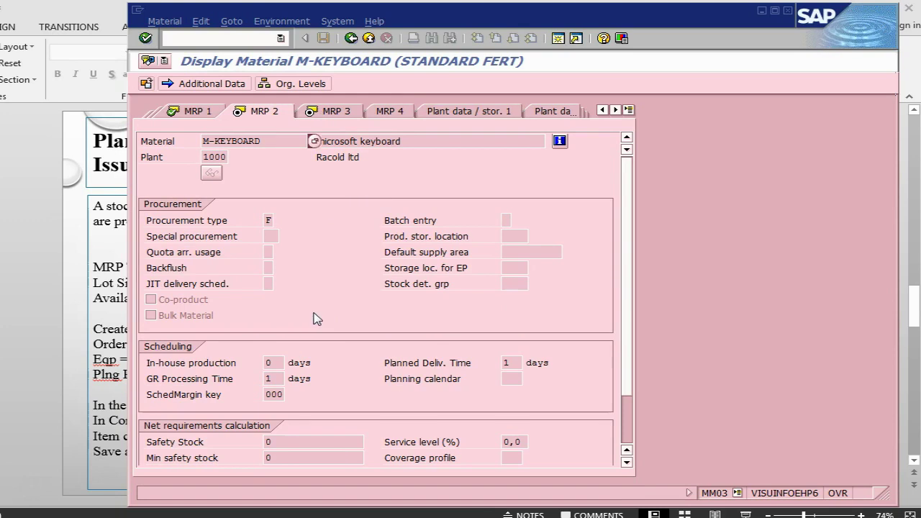
click(269, 221)
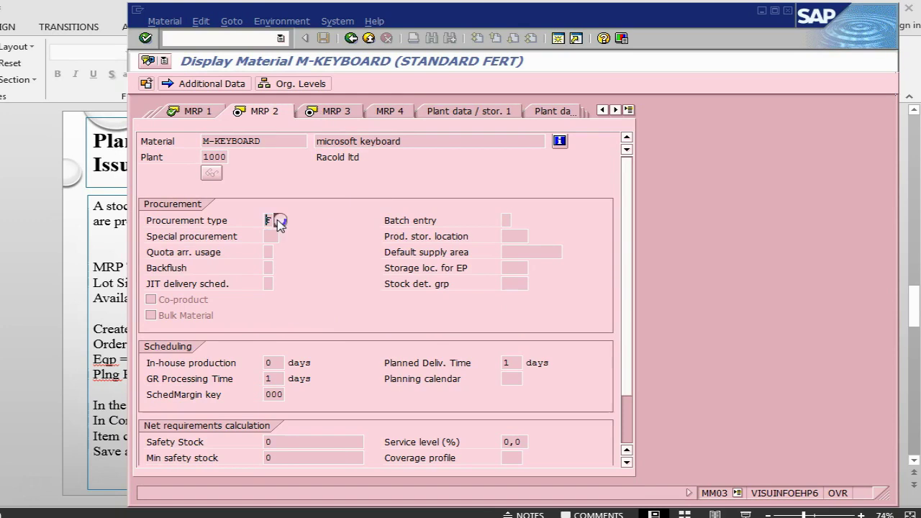
key(F1)
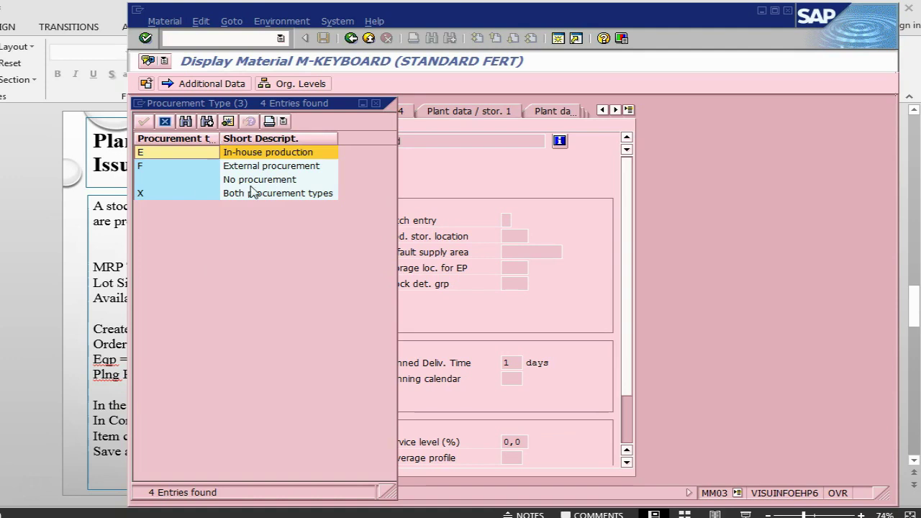
click(148, 166)
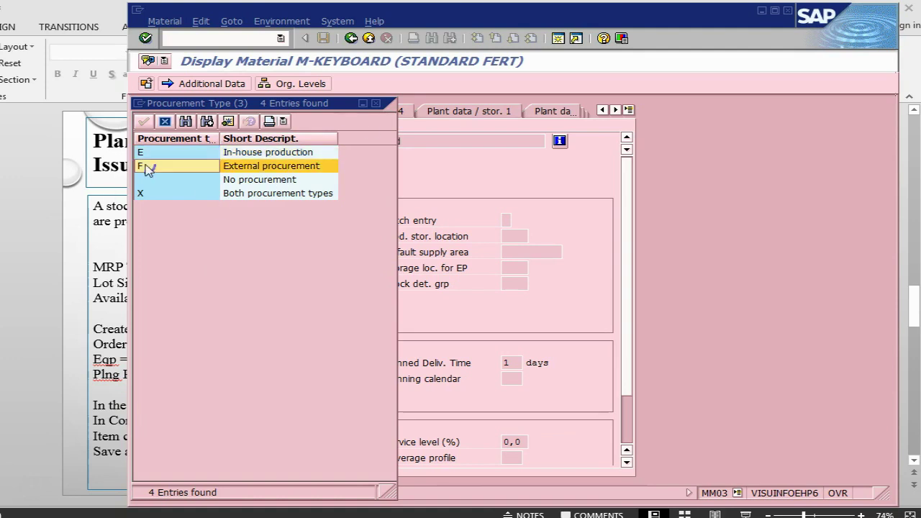
click(375, 104)
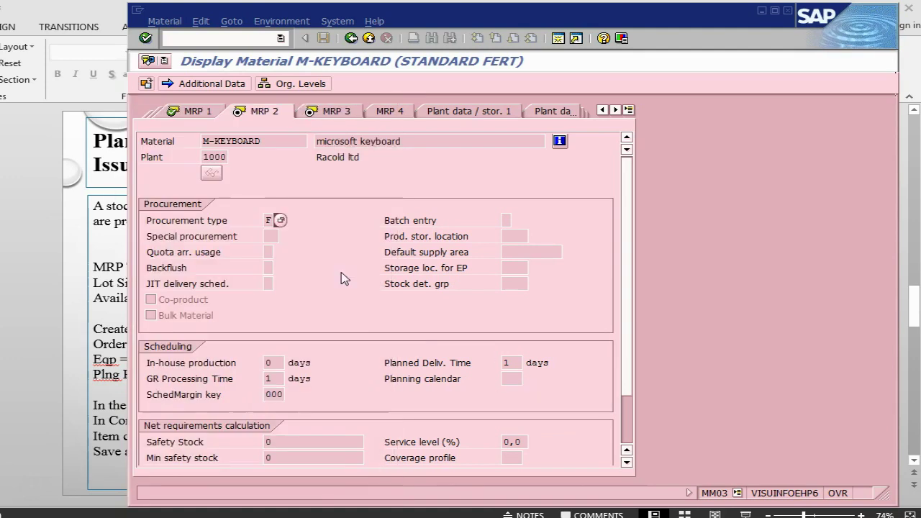
Look up checking group 02 among the possible availability check entries in the material's MRP 3 view.
key(Return)
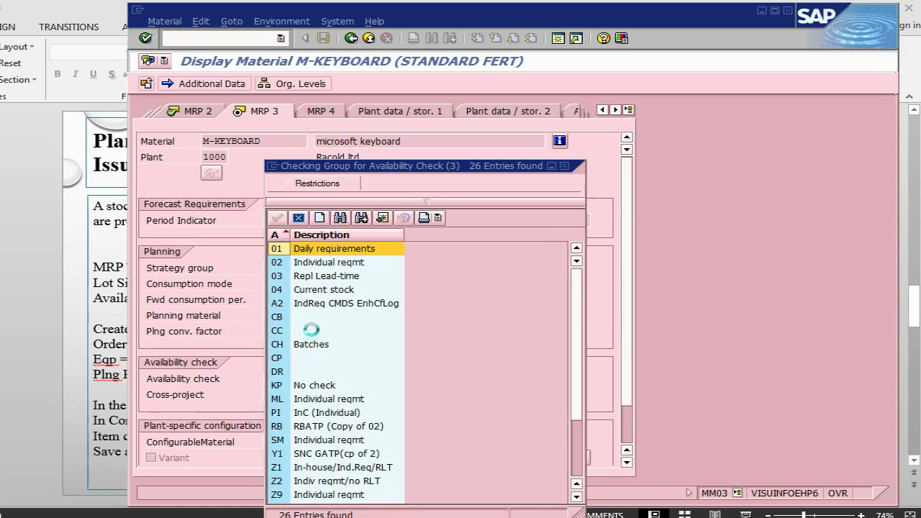
click(320, 262)
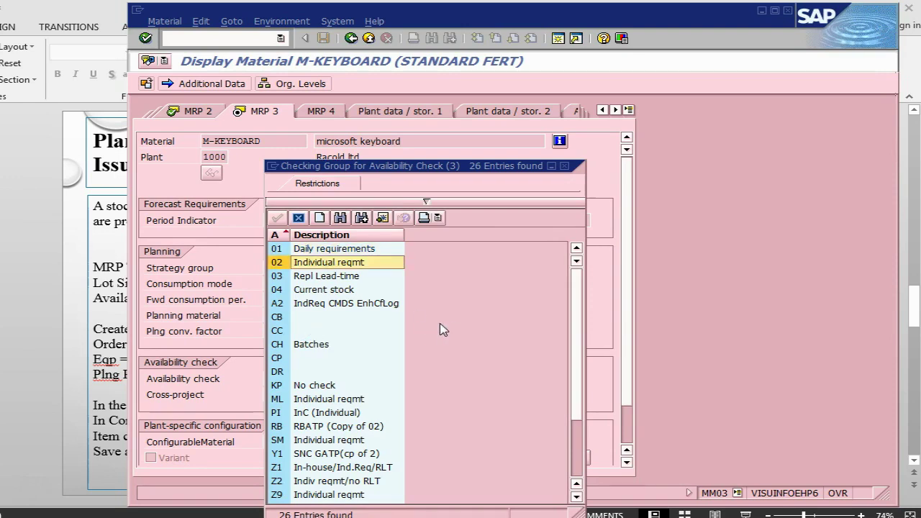
drag(458, 170, 471, 138)
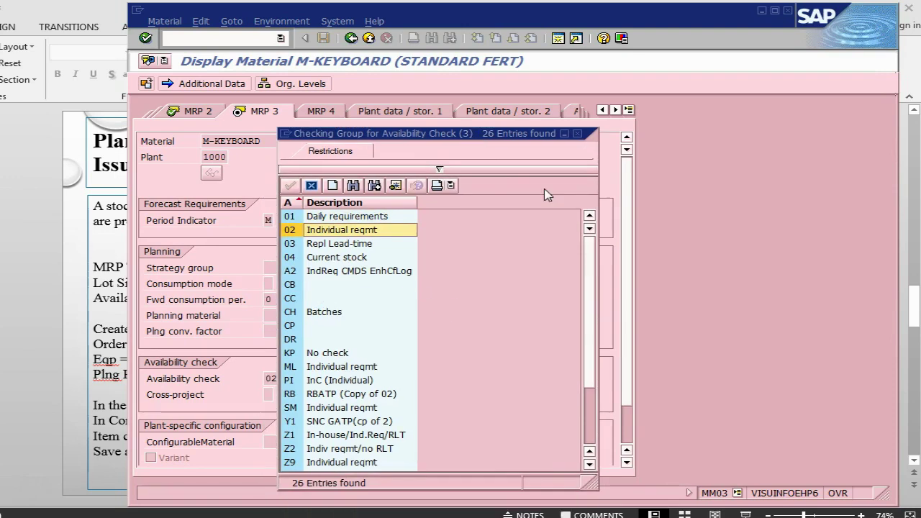
click(577, 135)
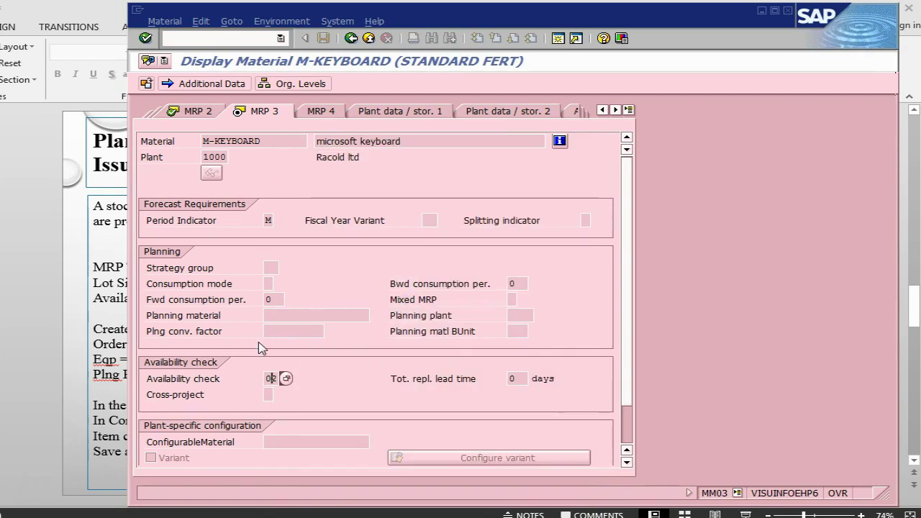
Consult the order-creation slide in PowerPoint and return to the M-KEYBOARD material display in SAP.
key(alt+Tab)
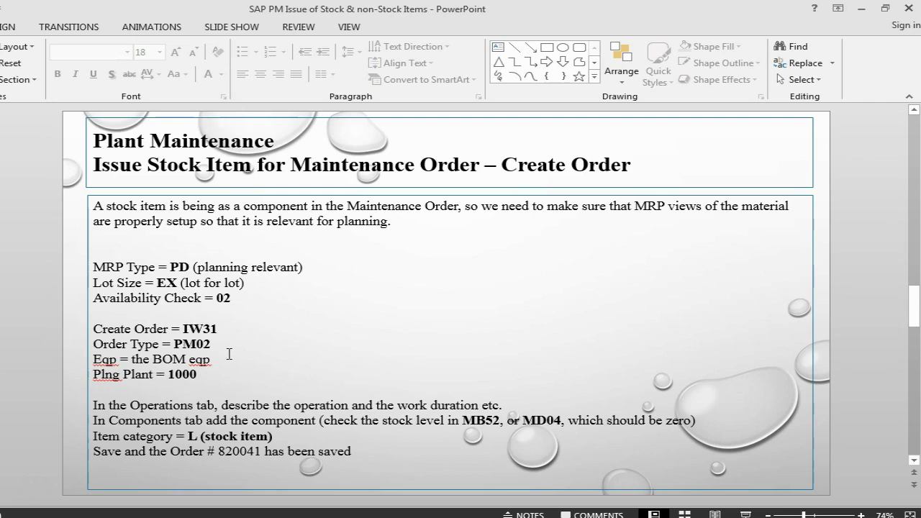
key(alt+Tab)
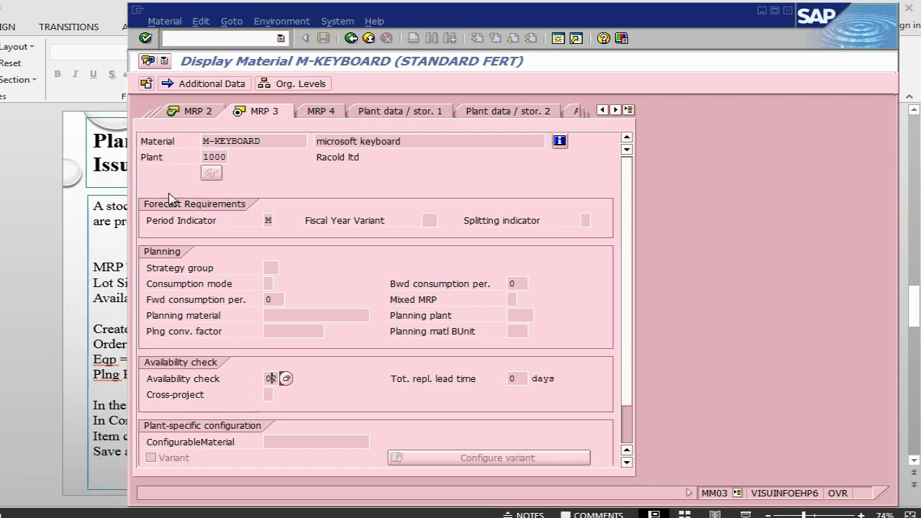
drag(313, 141, 240, 142)
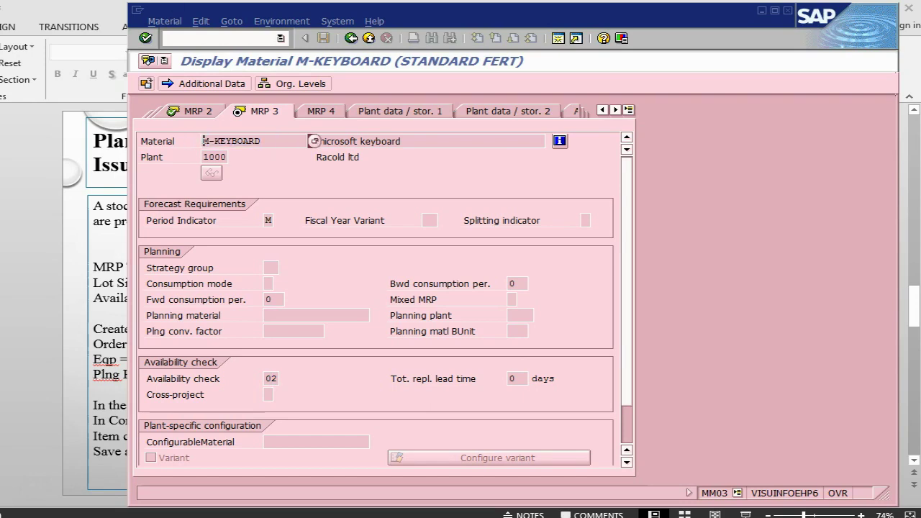
Start a PM02 maintenance order with transaction IW31 for equipment desktop, planning plant 1000 and the suggested business area.
click(190, 41)
key(Return)
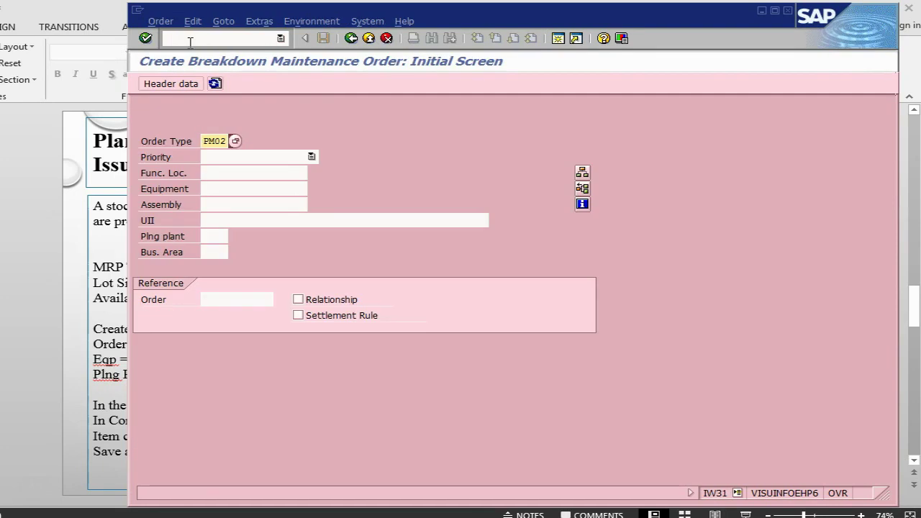
click(212, 188)
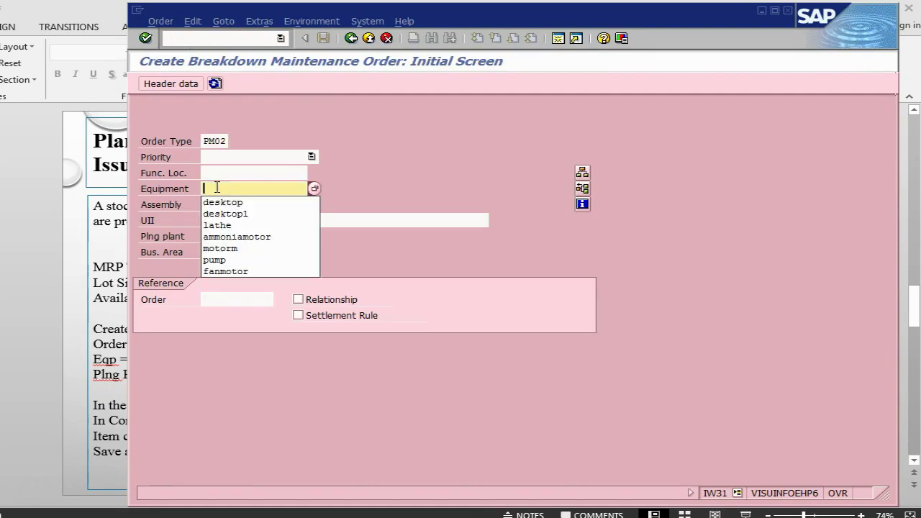
click(220, 203)
click(223, 237)
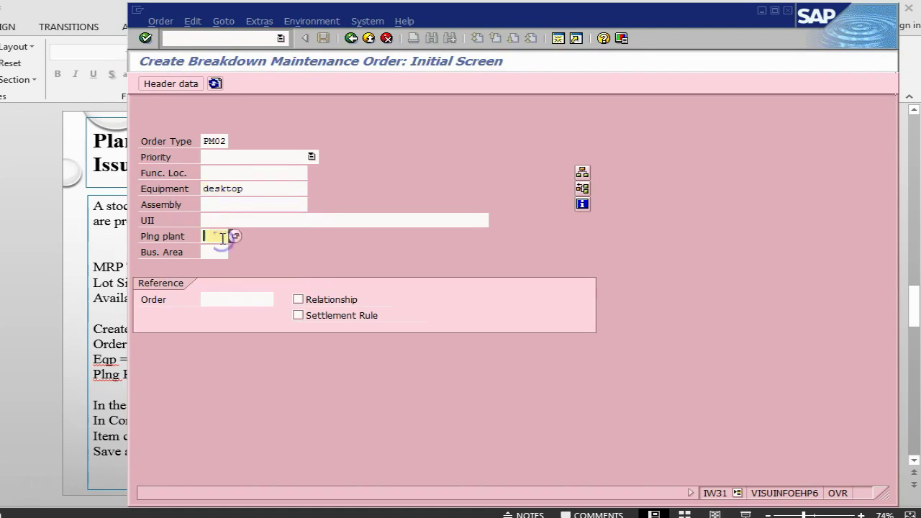
click(217, 247)
click(220, 251)
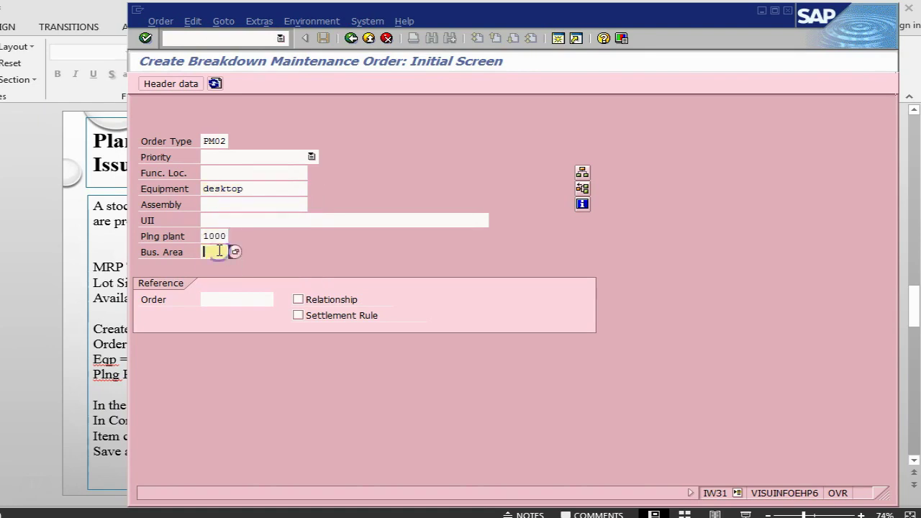
click(224, 265)
key(Return)
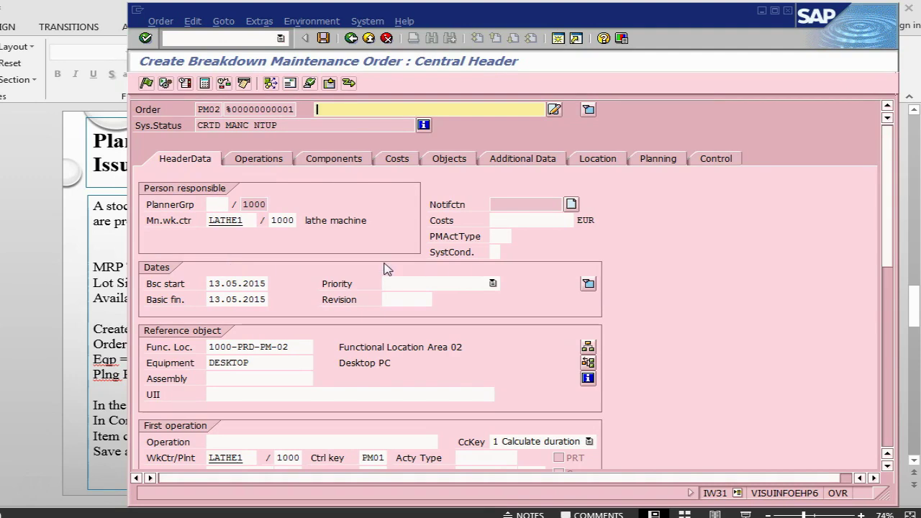
Describe the order as "replace keyboard with microsoft keyboard" and plan operation 0010 with 1 HR of work, number 1 and duration 1 HR.
text(r)
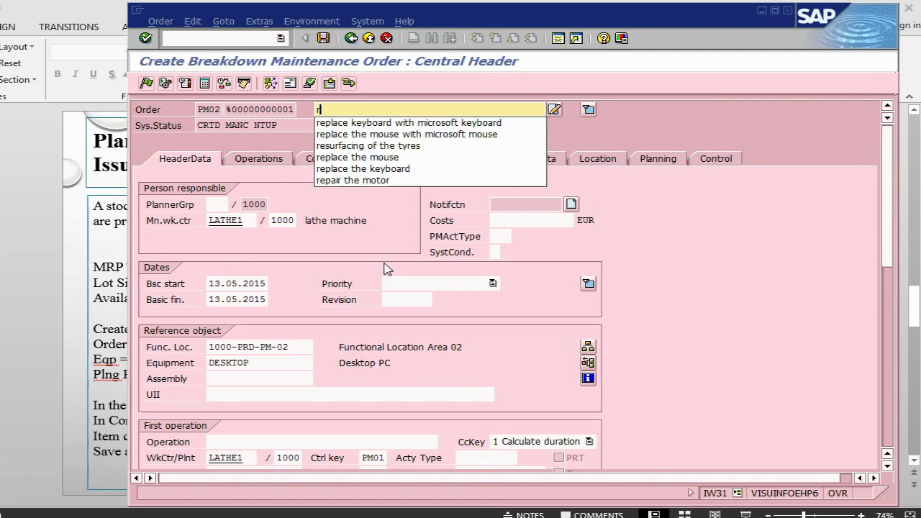
click(424, 122)
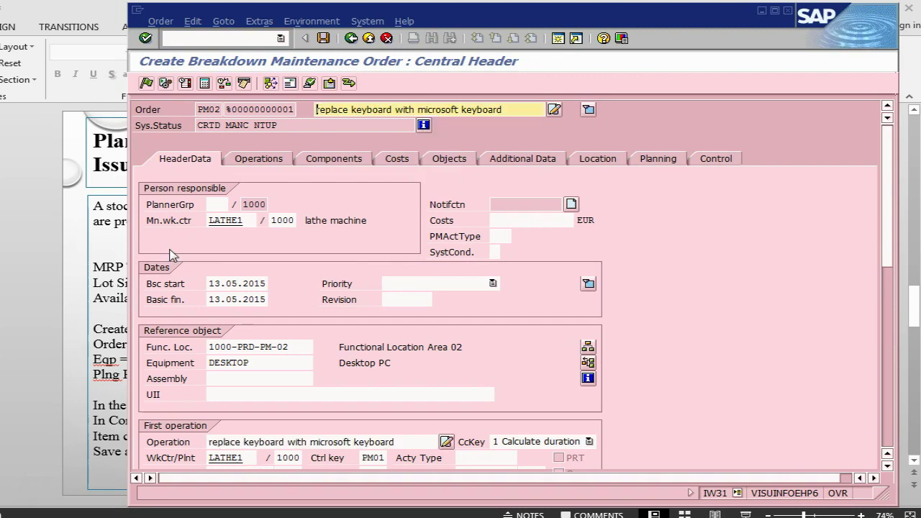
click(268, 163)
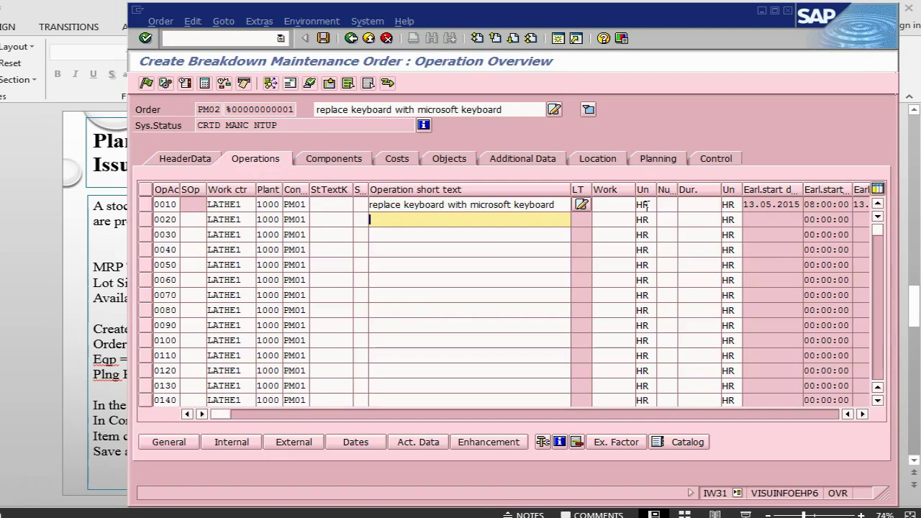
click(609, 205)
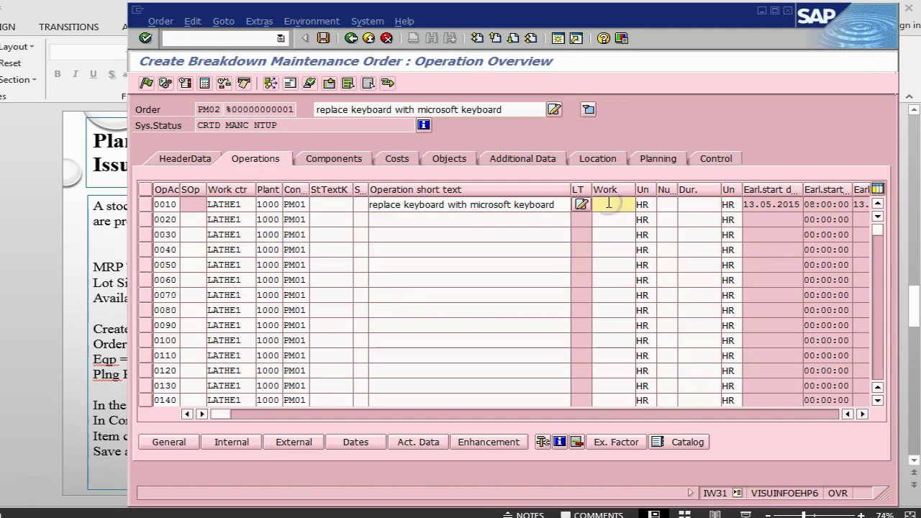
text(1)
key(Tab)
text(1)
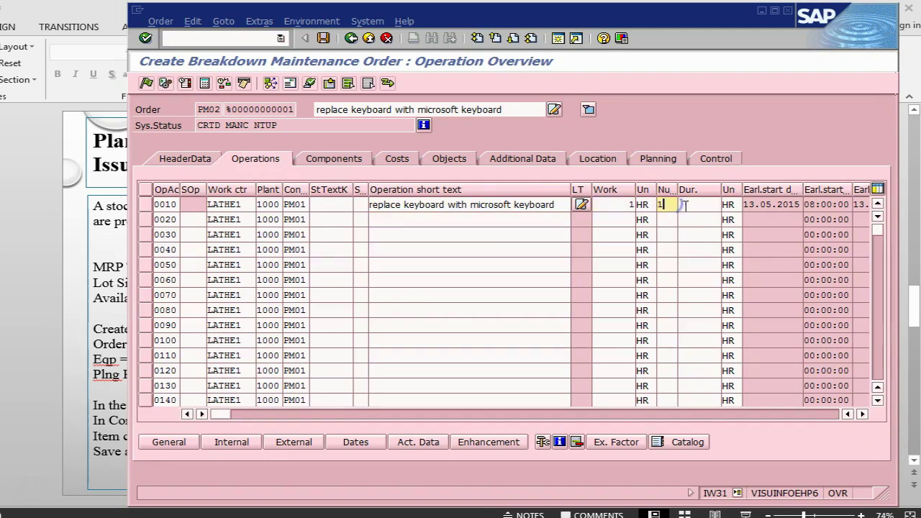
click(686, 205)
text(1)
key(Return)
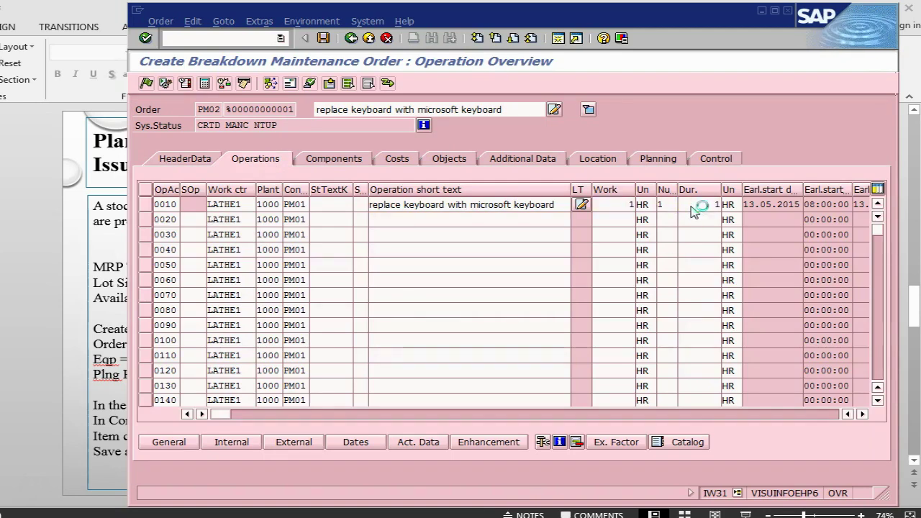
Add m-keyboard as component item 0010 of the order with requirement quantity 1 and item category L (stock item).
click(334, 159)
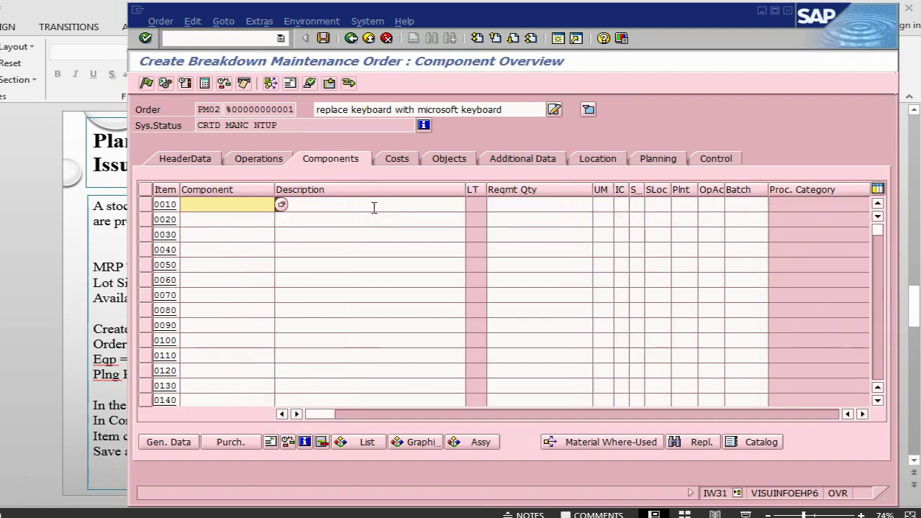
text(m)
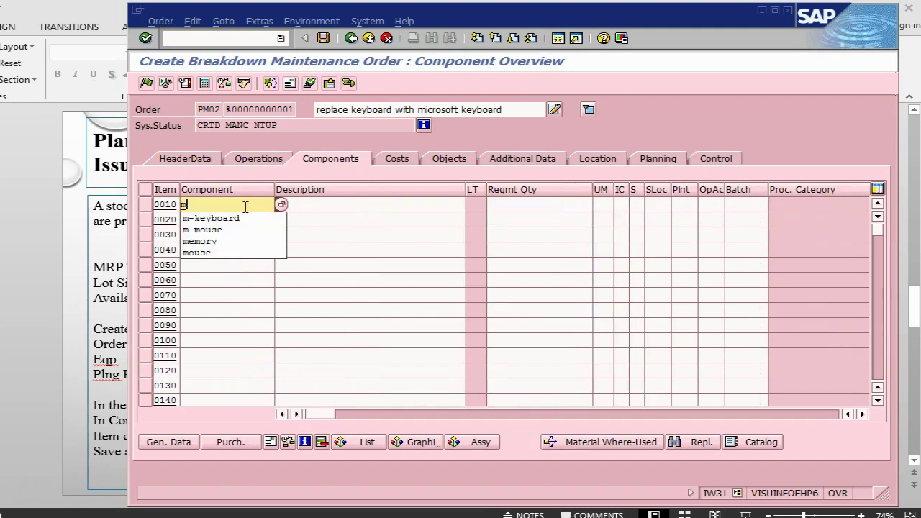
click(241, 217)
click(537, 206)
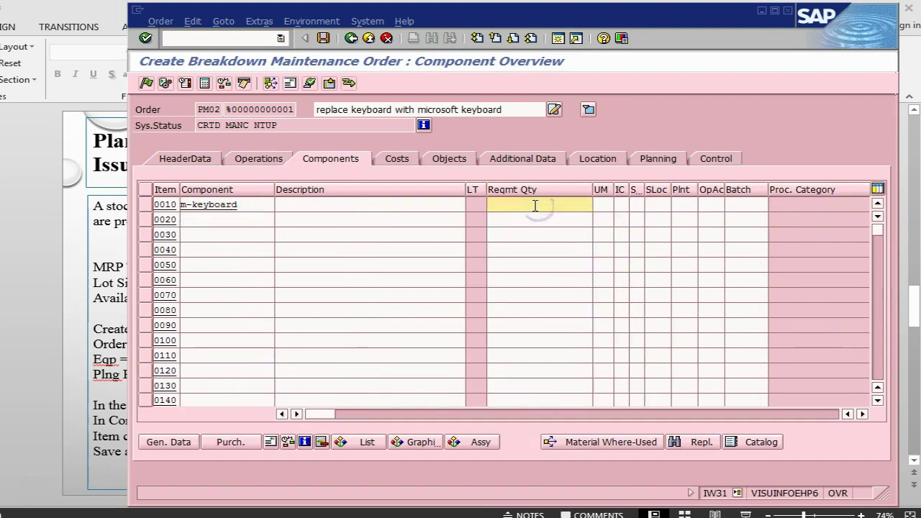
text(1)
click(623, 205)
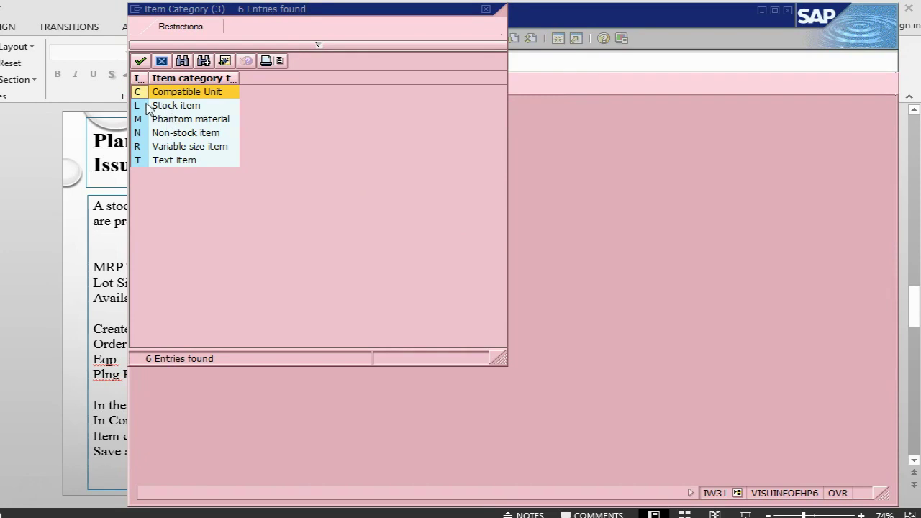
click(148, 105)
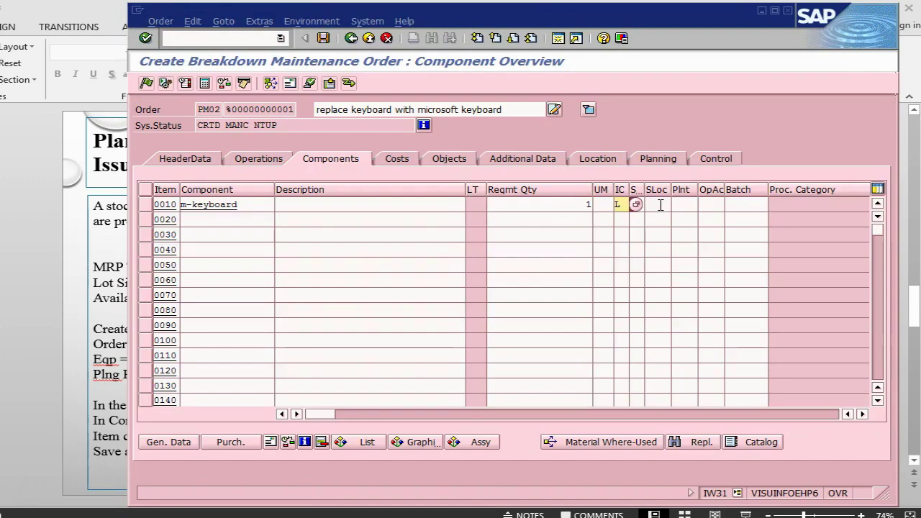
Assign storage location 0001 and plant 1000 to the m-keyboard component and confirm the entry.
click(661, 205)
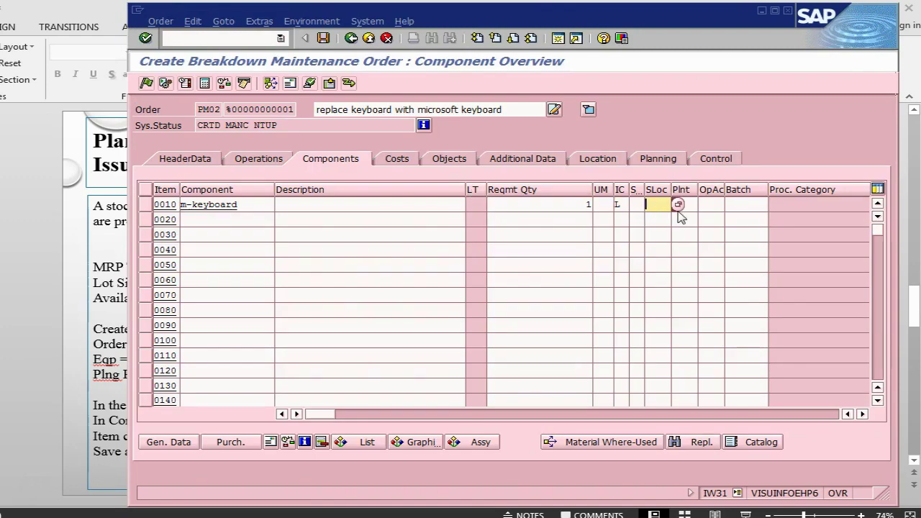
text(000)
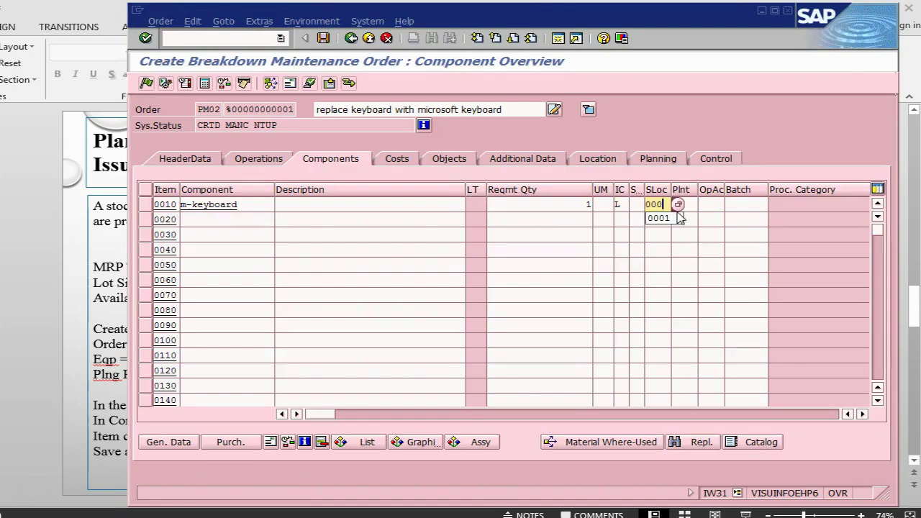
text(1)
click(687, 207)
text(1000)
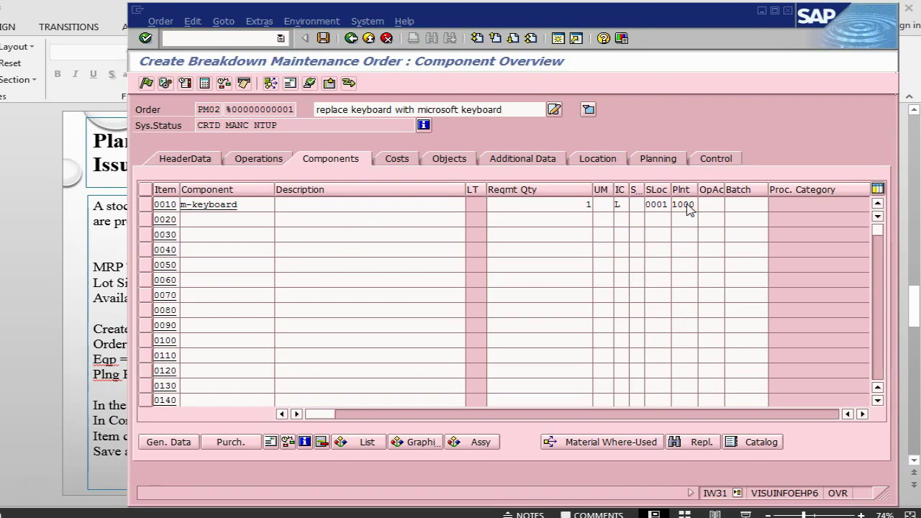
key(Return)
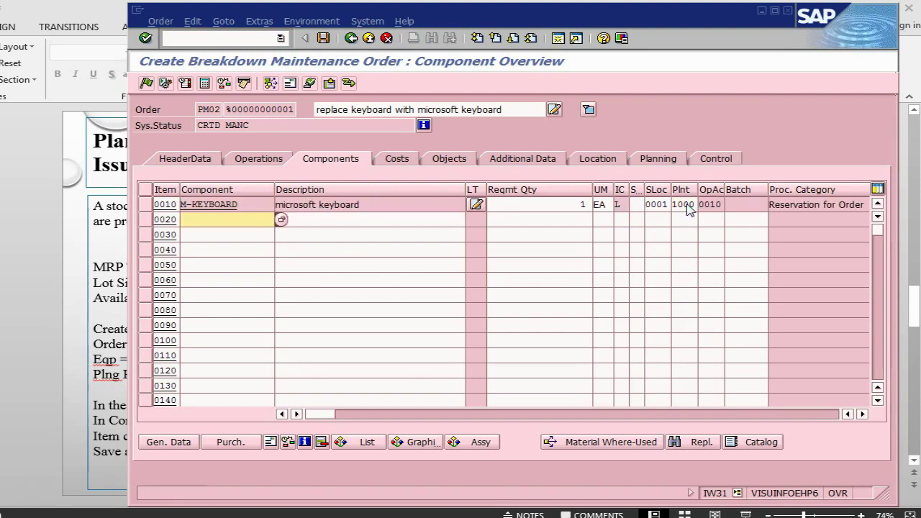
Examine the component's procurement category and Res./Purc. req. setting in the component overview.
click(863, 415)
click(863, 415)
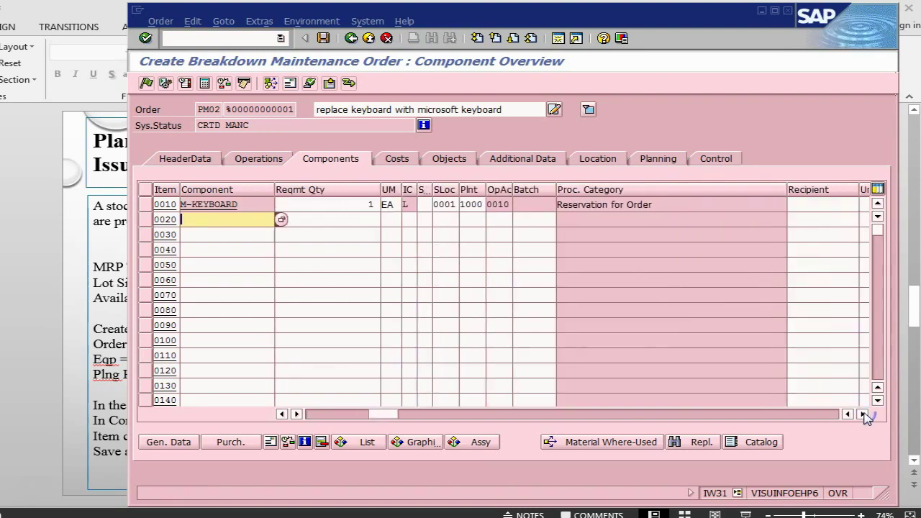
click(863, 415)
click(863, 415)
click(863, 415)
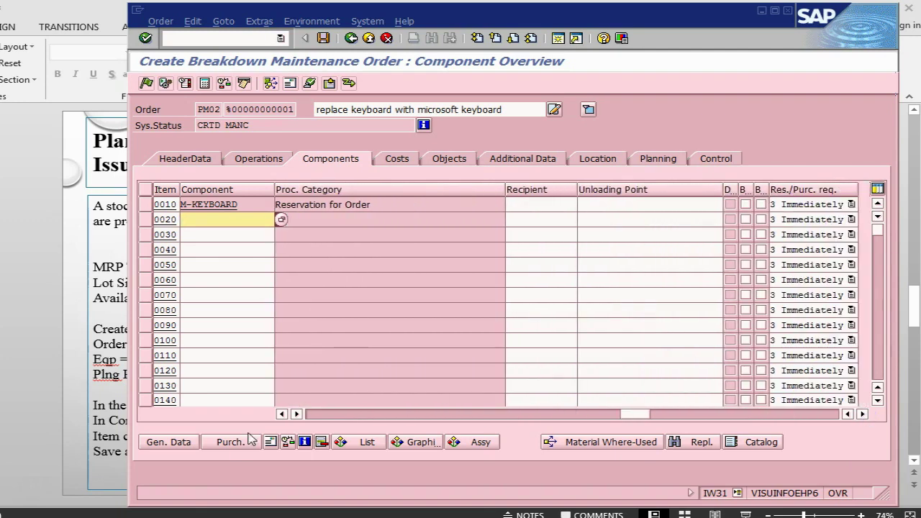
click(318, 415)
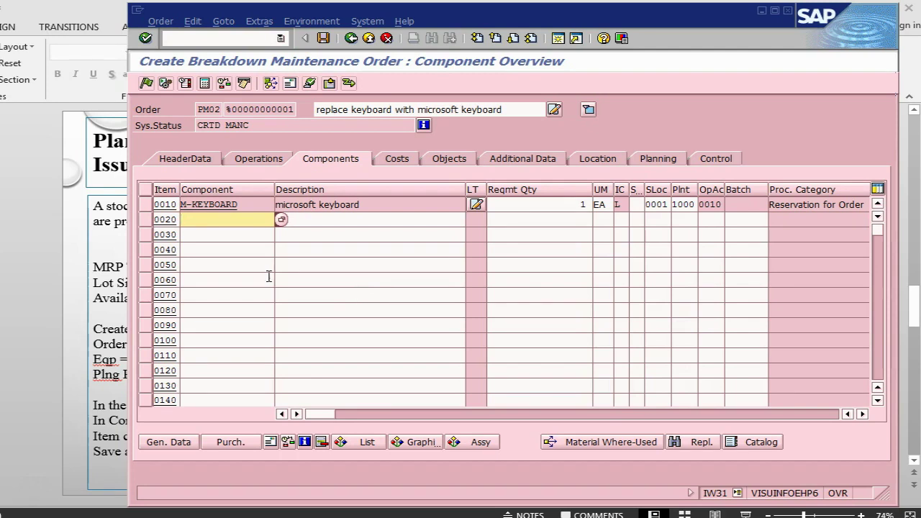
Release the order by filling in the approver's name on the Approval 1 permit, and save the order.
click(224, 25)
click(241, 87)
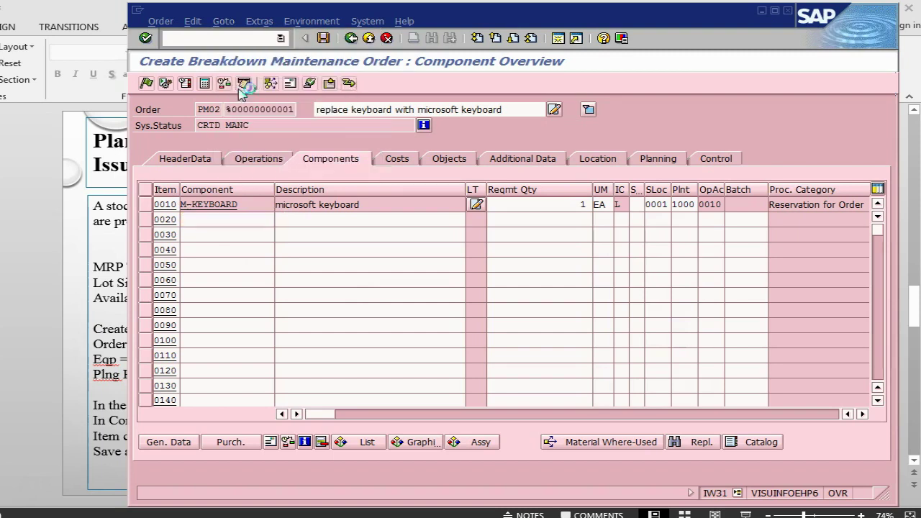
click(508, 180)
text(f)
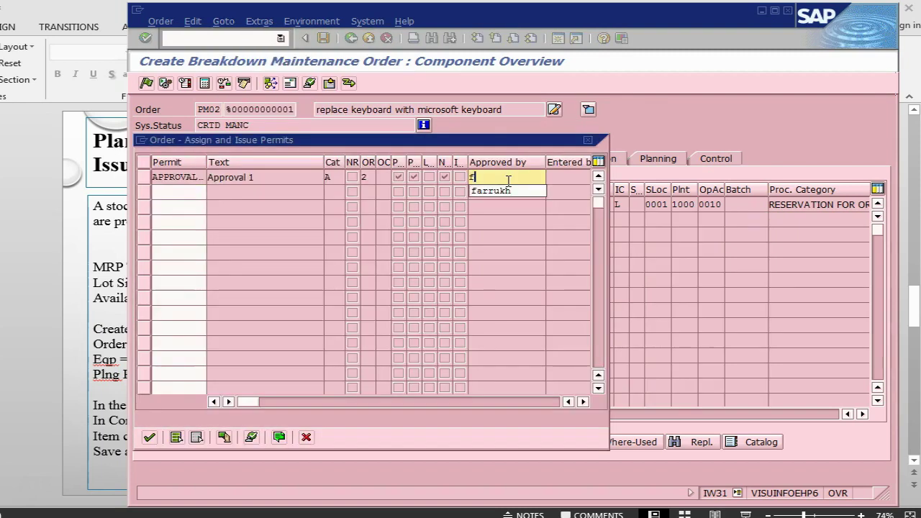
click(509, 190)
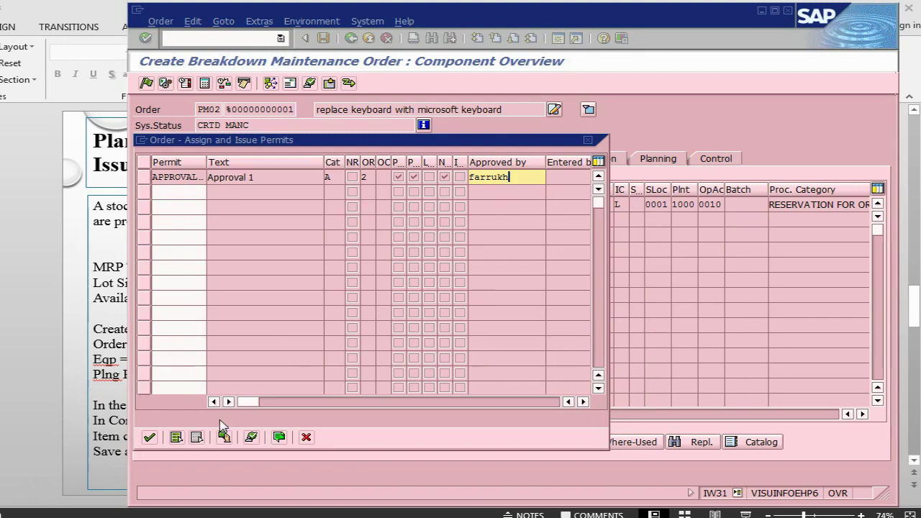
click(150, 437)
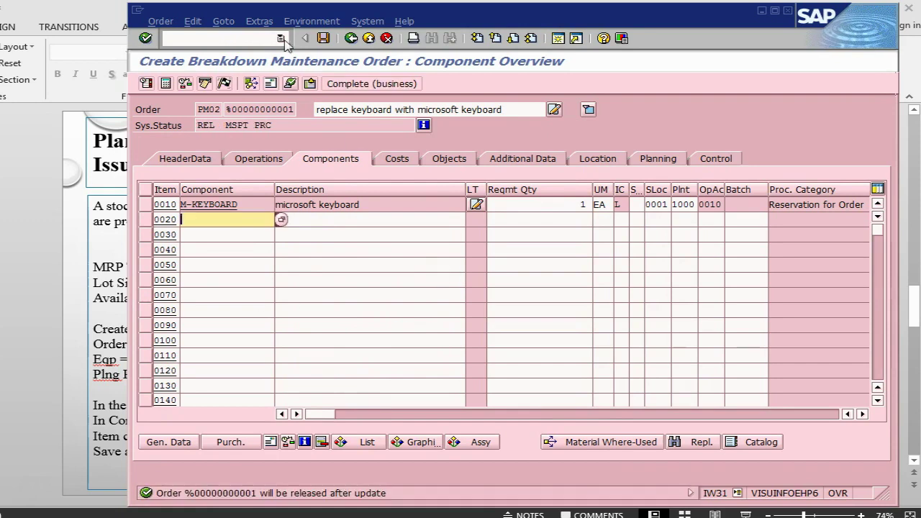
click(323, 38)
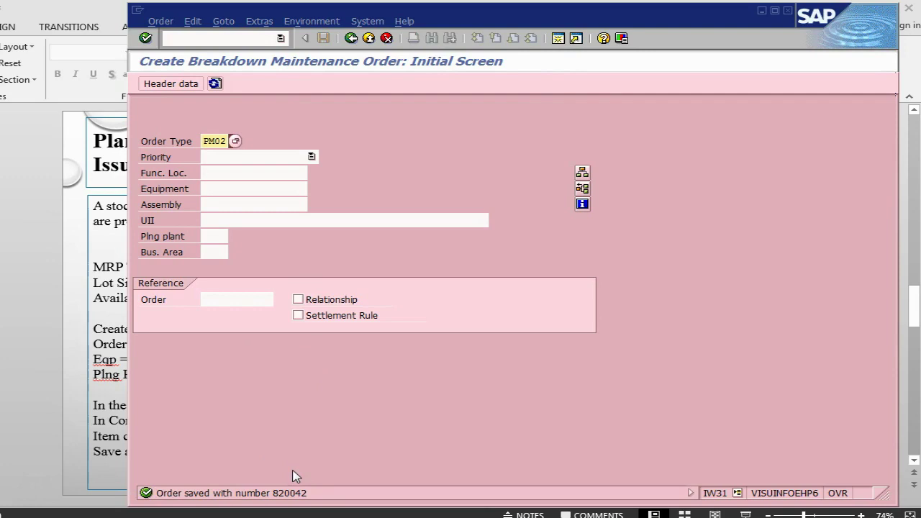
Update the order number on the Create Order slide in PowerPoint to that of the saved order, and go to the PR & PO slide.
key(alt+Tab)
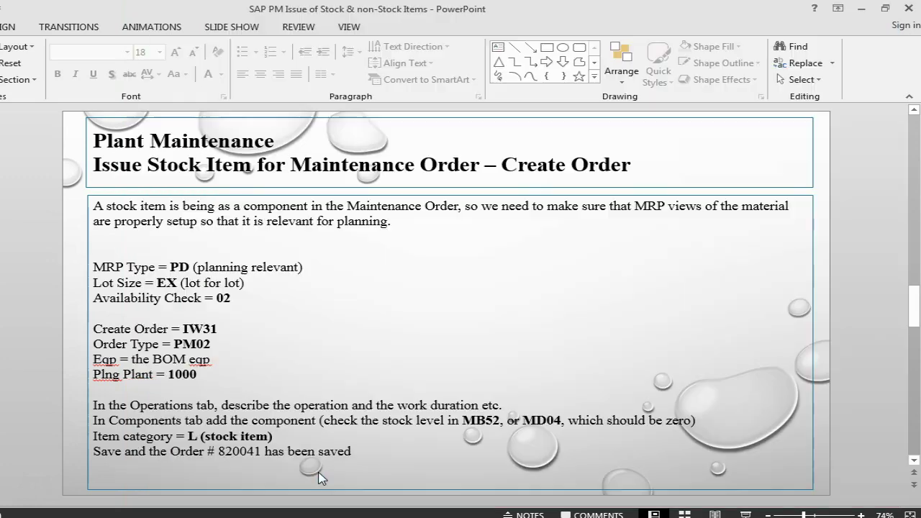
click(260, 451)
key(Delete)
text(2)
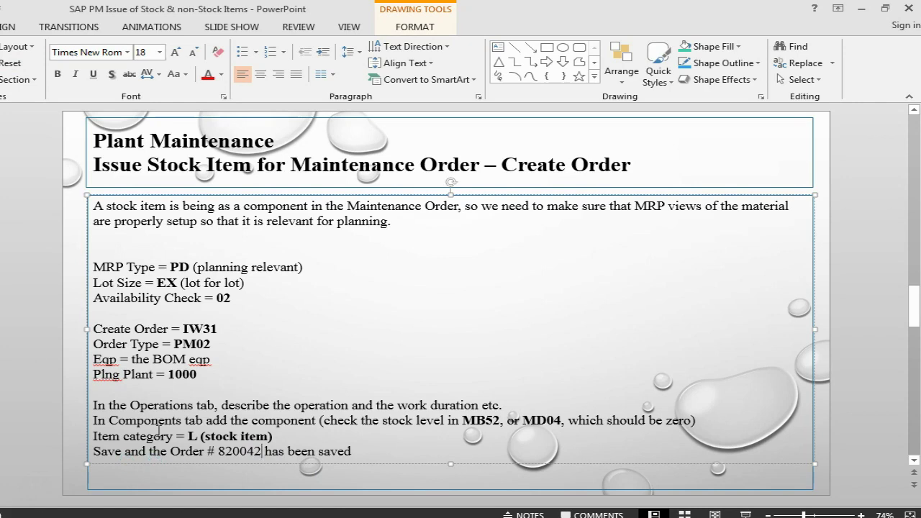
scroll(303, 302, down, 1)
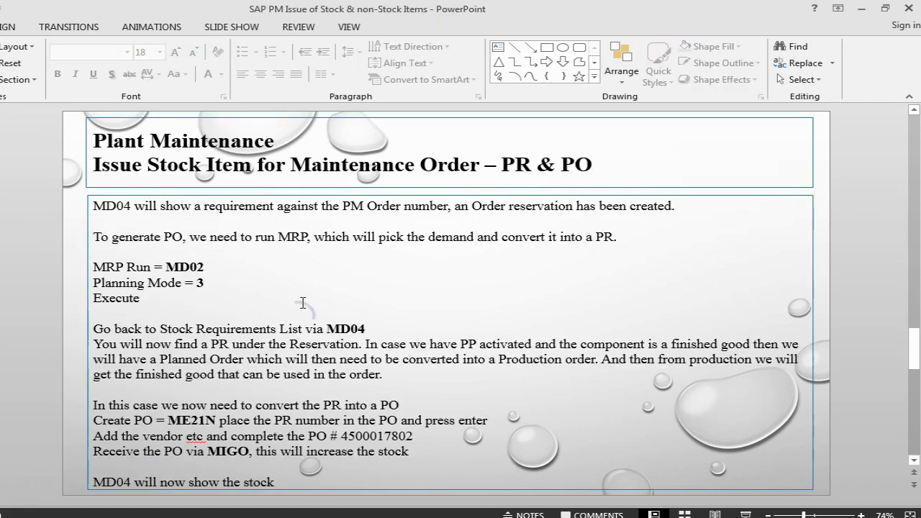
Open the initial display screen for the saved order in SAP, and return to the blank line below the MD04 sentence in PowerPoint.
key(alt+Tab)
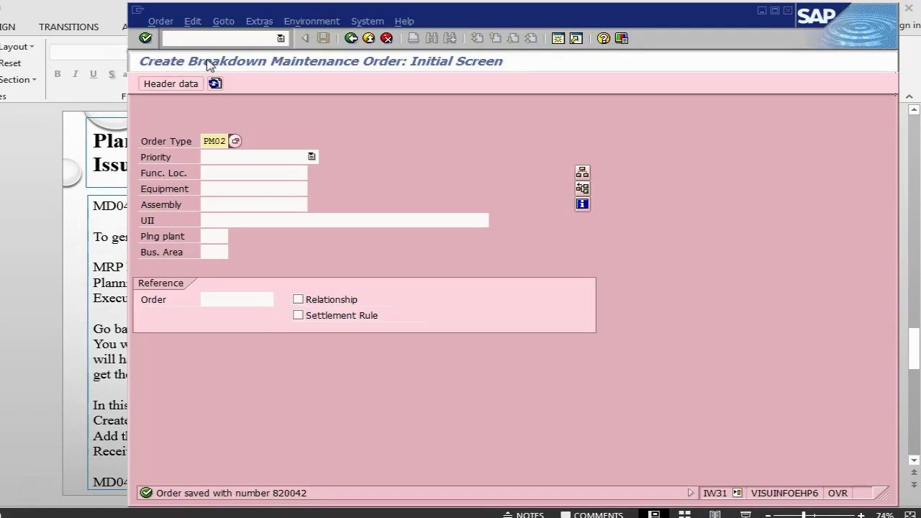
click(195, 37)
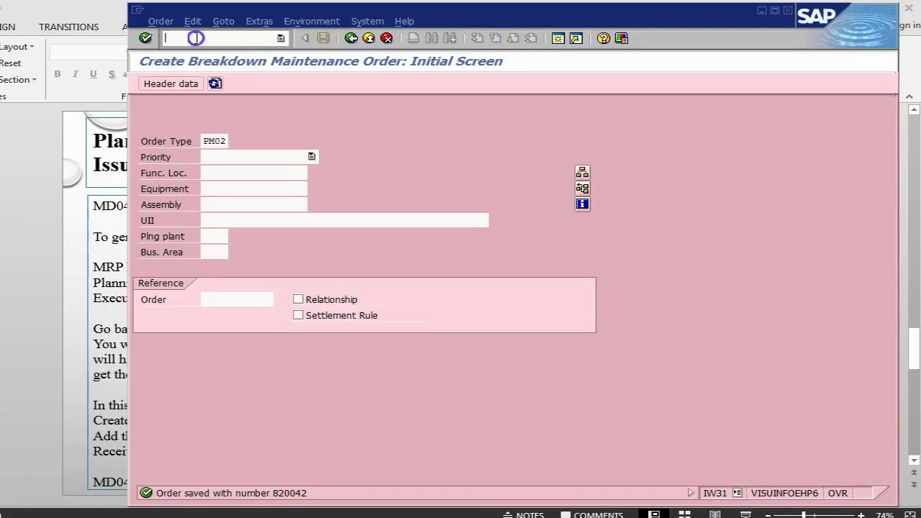
click(160, 21)
click(178, 103)
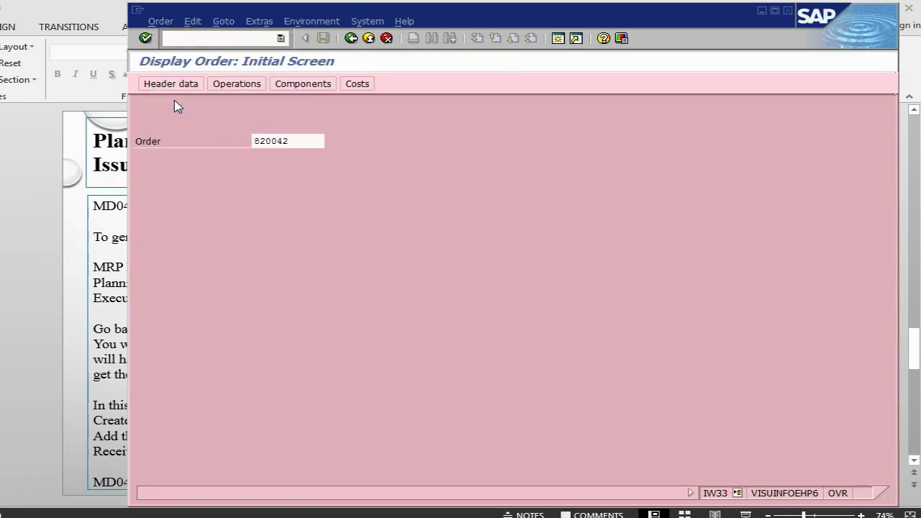
key(alt+Tab)
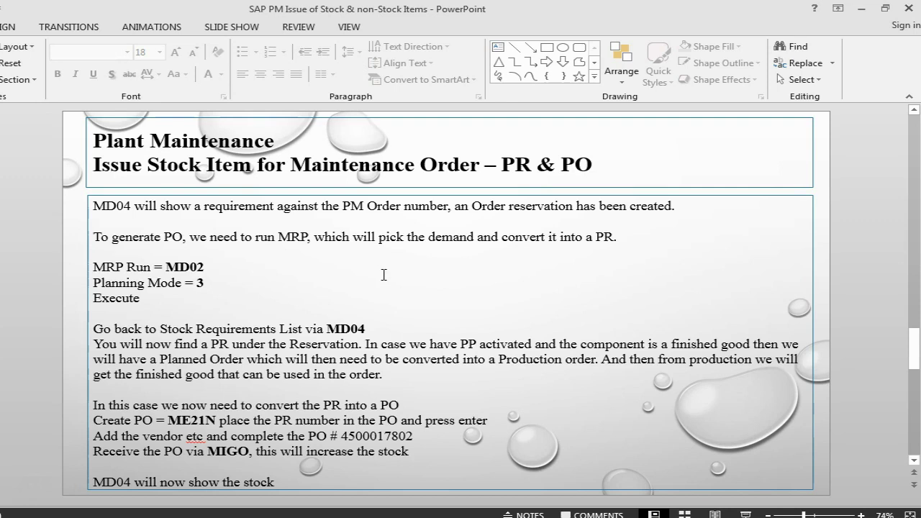
click(167, 224)
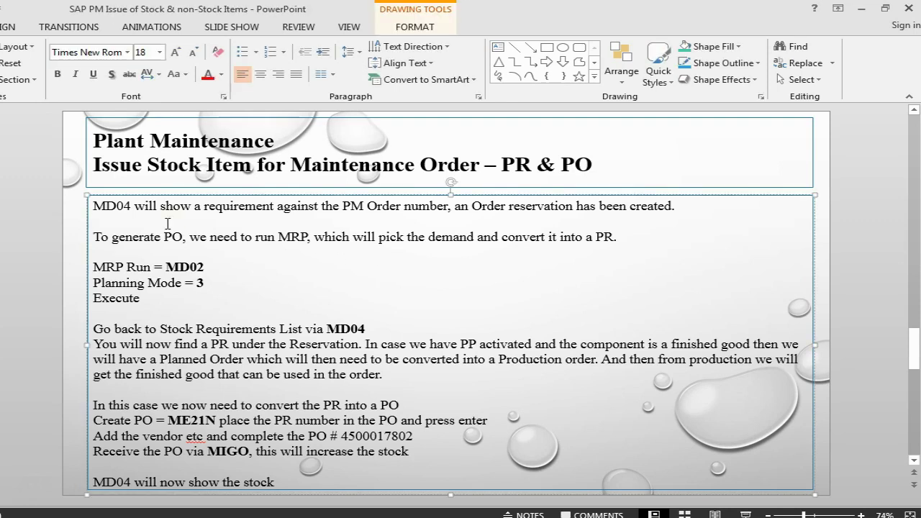
text(Ressrv)
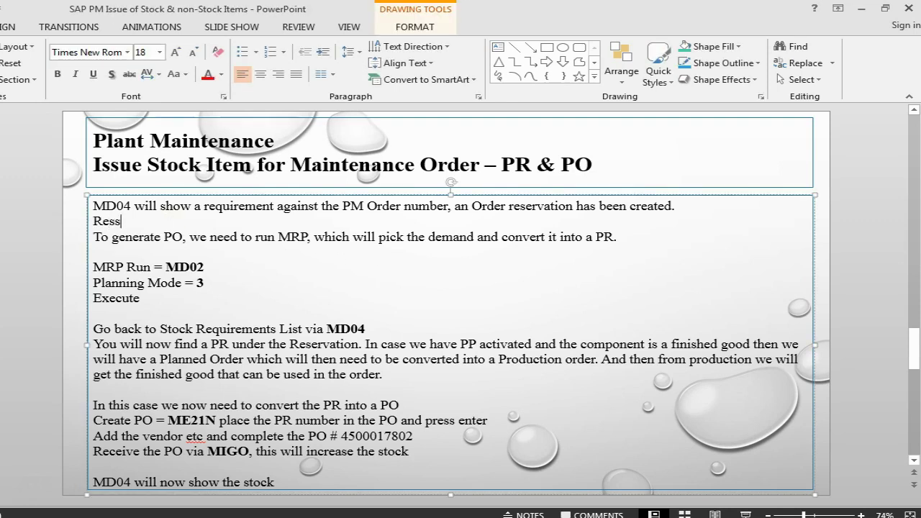
key(BackSpace)
key(BackSpace)
key(BackSpace)
key(BackSpace)
key(BackSpace)
key(BackSpace)
Write the process line "PM Order → Reservation → P.R → PO" below the slide's first sentence and make MD04 in that sentence bold.
text(PM O)
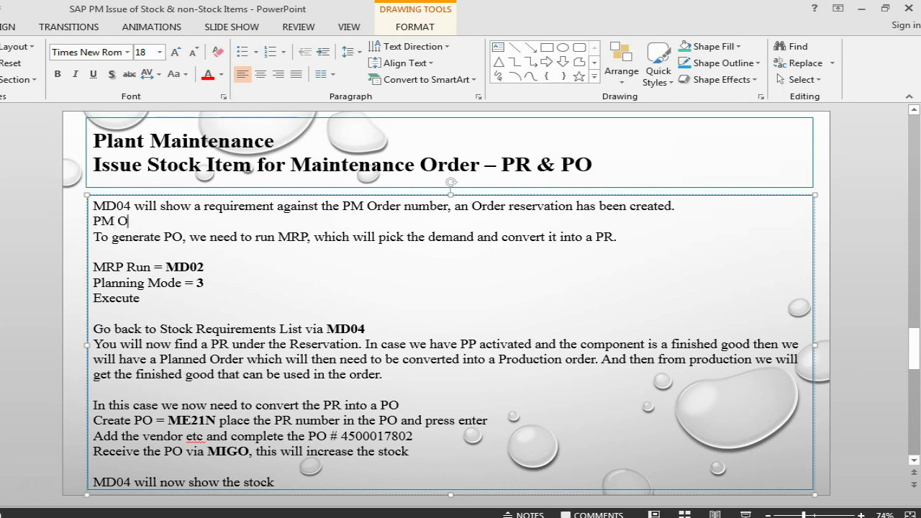
text(rder --)
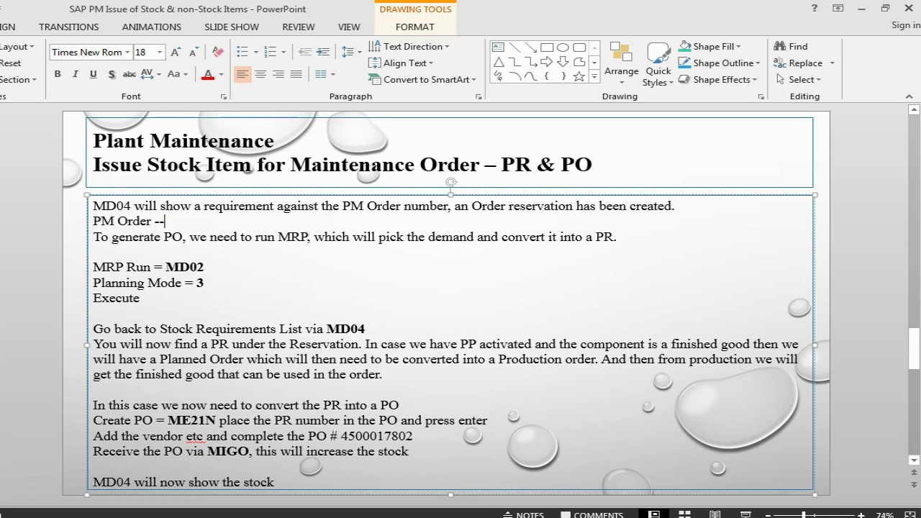
text(> R)
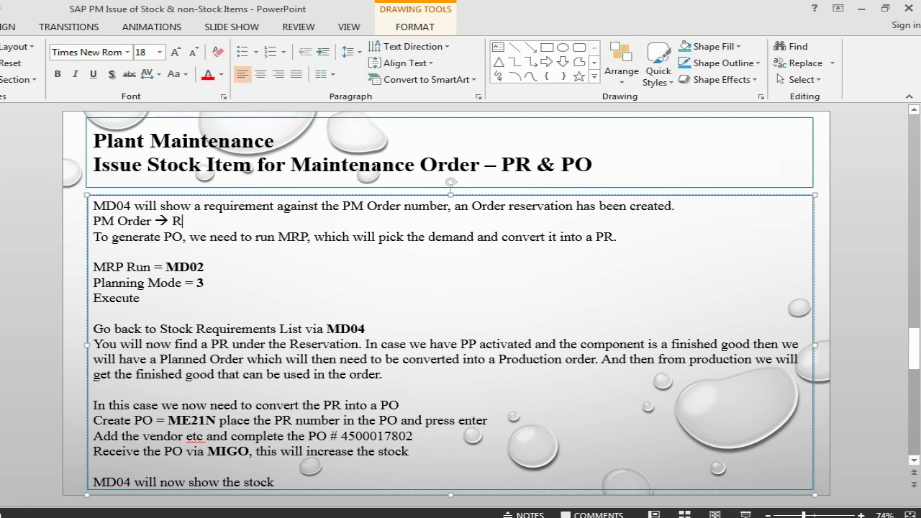
text(eservat)
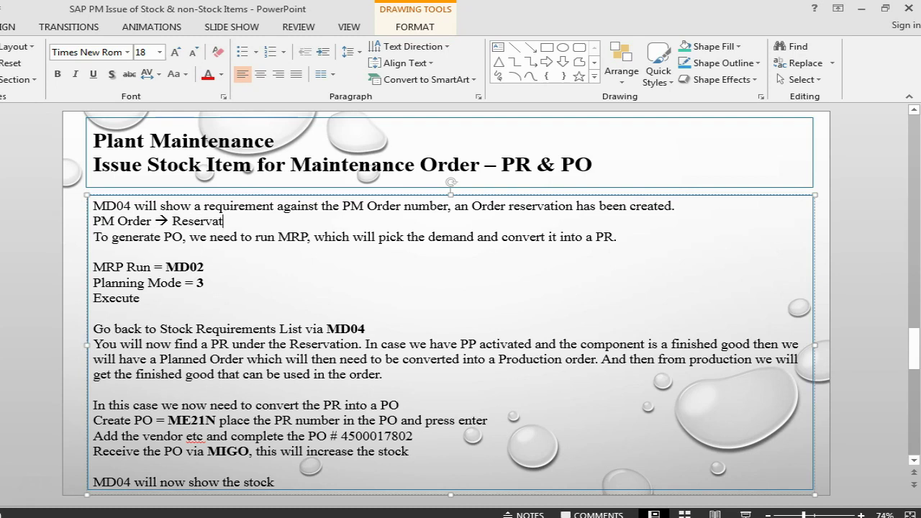
text(ion )
text(--> P)
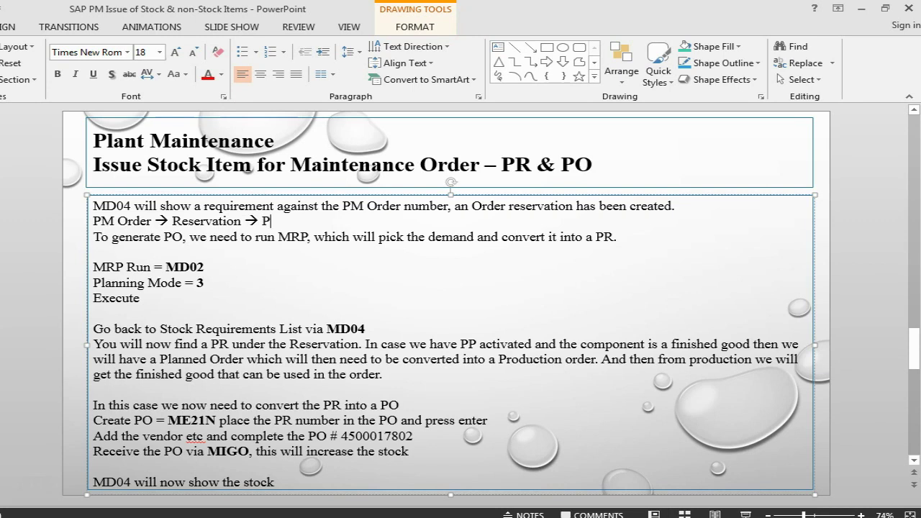
text(.R --)
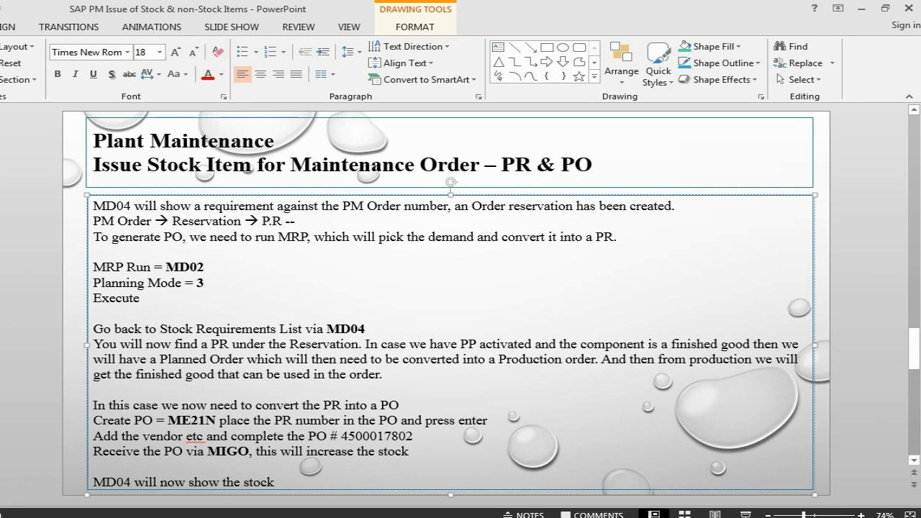
text(> PO)
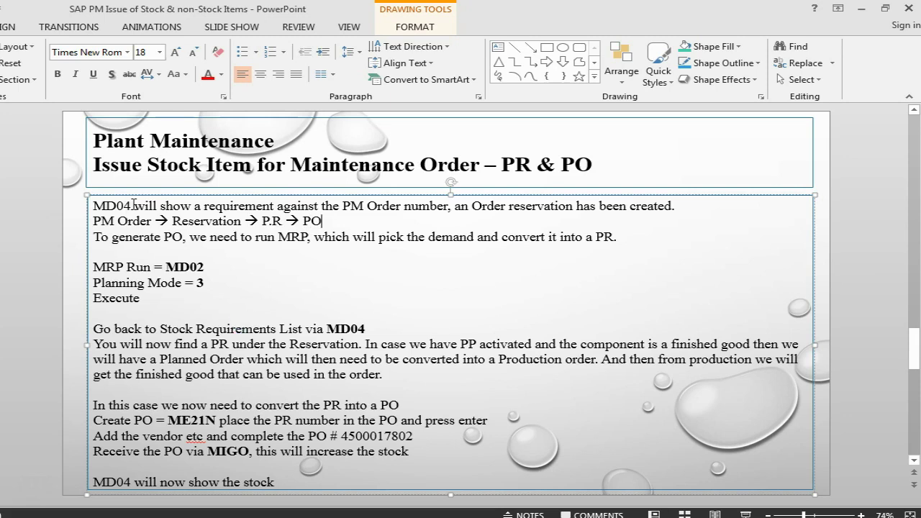
drag(133, 205, 93, 205)
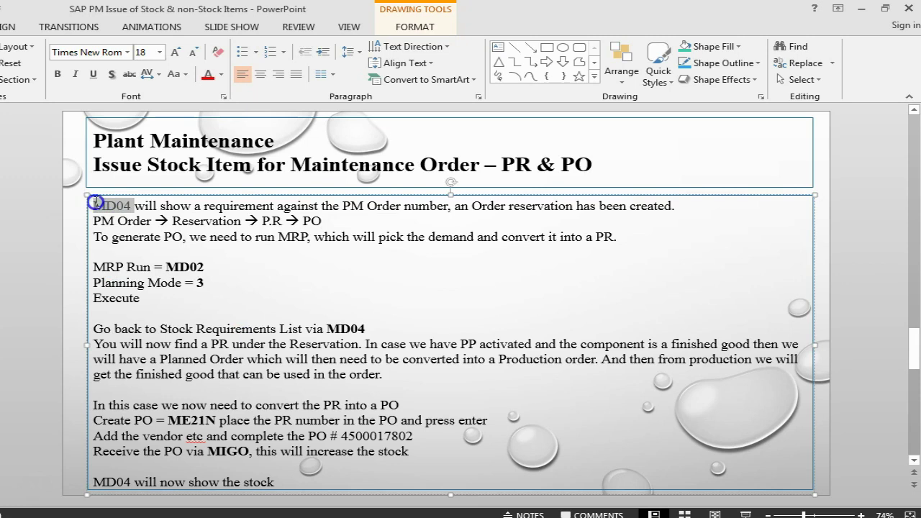
click(58, 74)
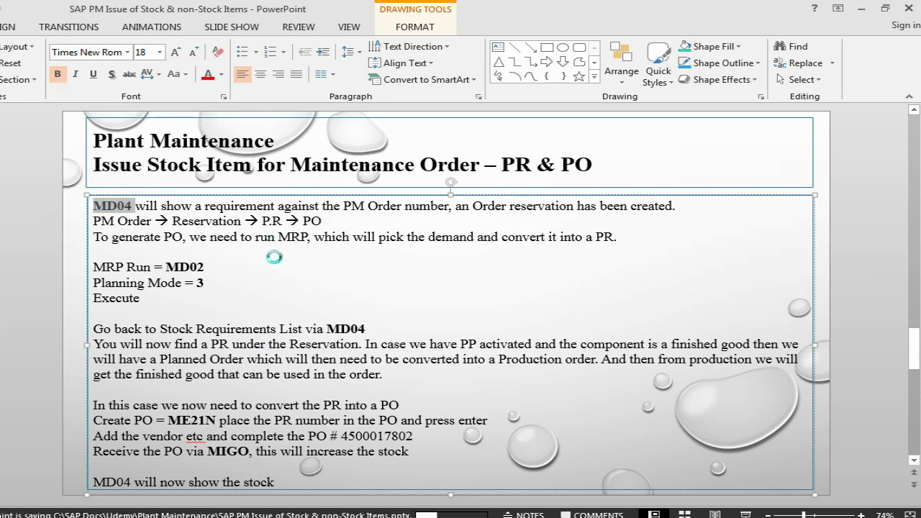
Switch to SAP and check the reservation in the general data of the maintenance order's M-KEYBOARD component.
click(340, 219)
key(alt+Tab)
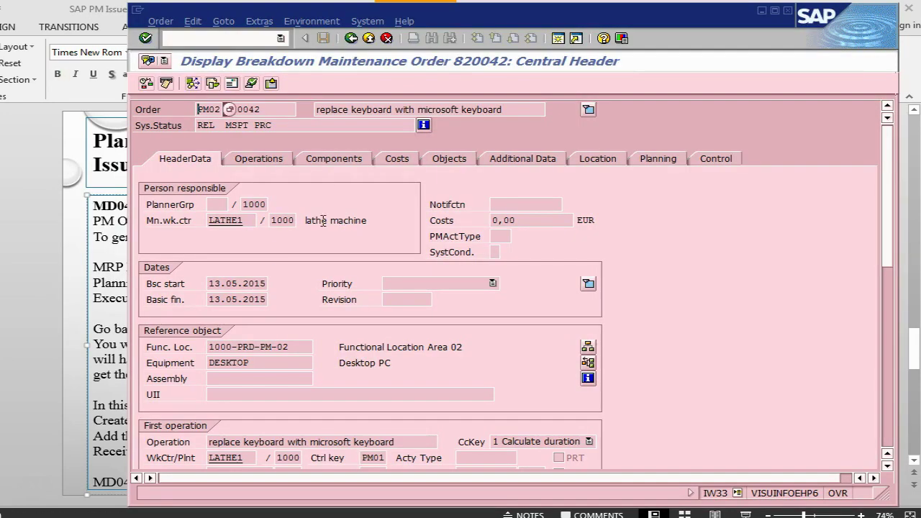
click(329, 160)
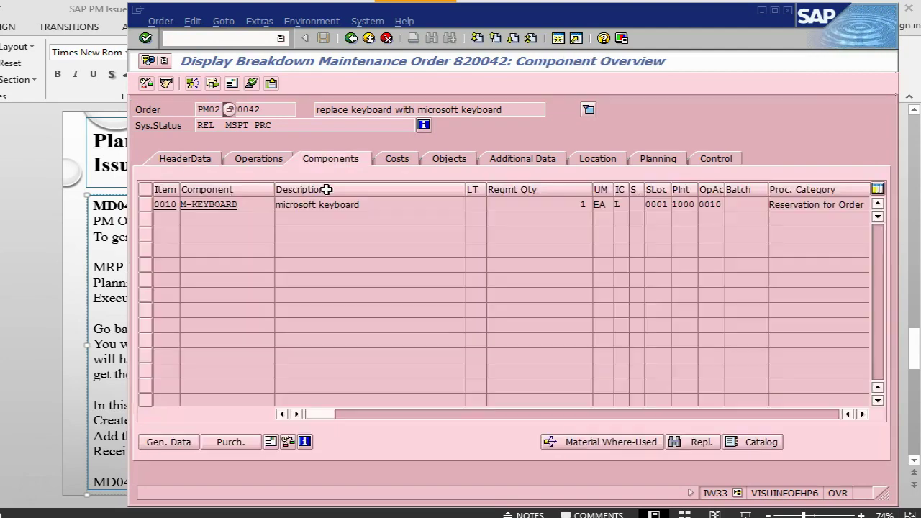
click(144, 206)
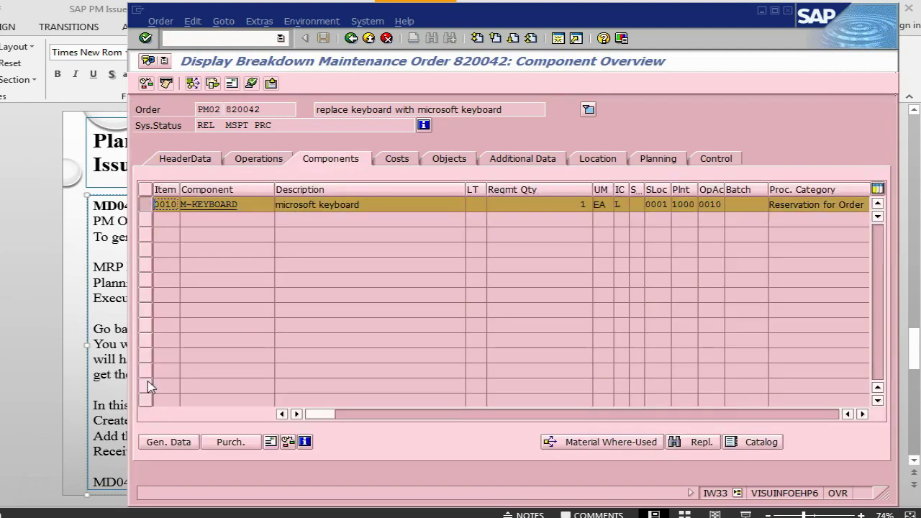
click(169, 442)
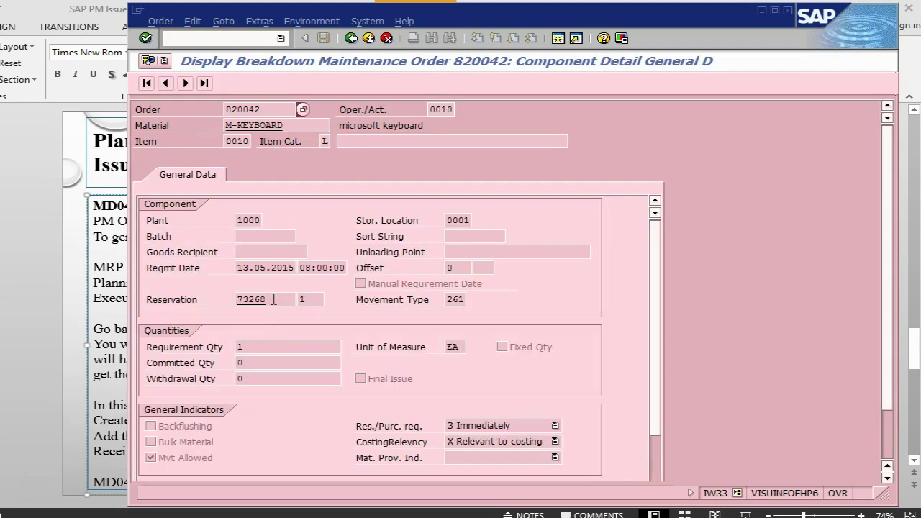
click(238, 299)
In the other SAP session, display the warehouse stocks of M-KEYBOARD in plant 1000 with MB52.
key(alt+Tab)
key(alt+Tab)
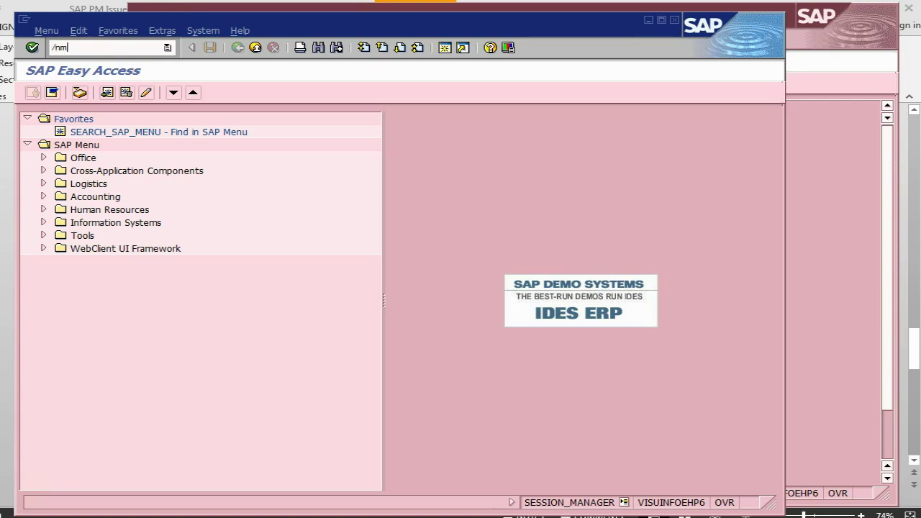
key(Return)
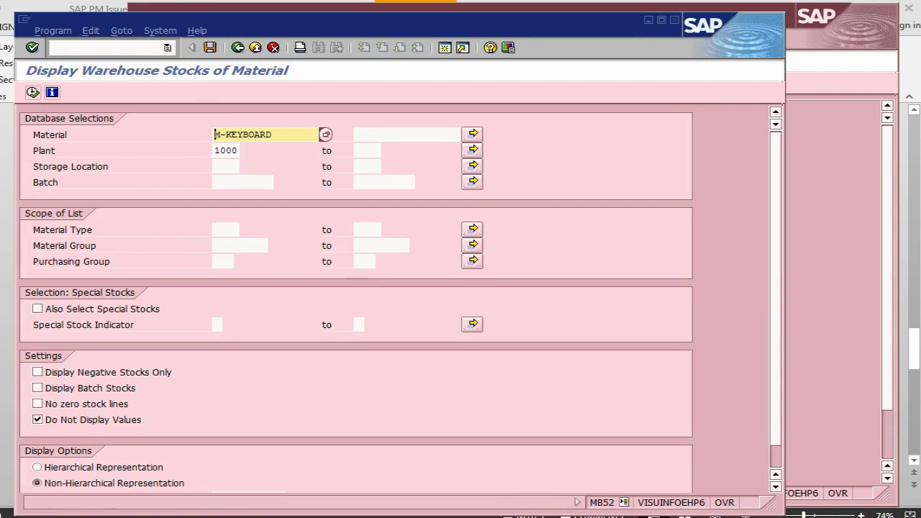
click(33, 93)
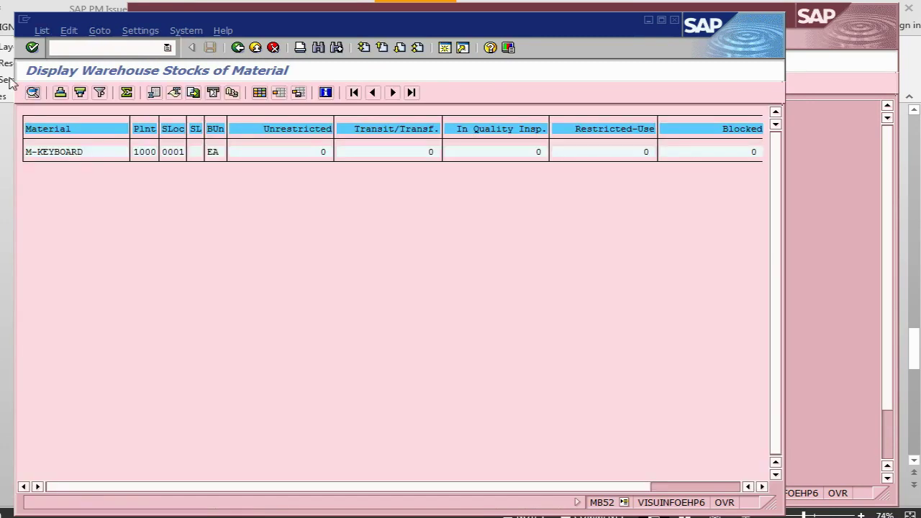
Display the MD04 stock/requirements list for M-KEYBOARD in plant 1000 and check its available stock and order reservation.
click(93, 47)
text(/nmd04)
key(Return)
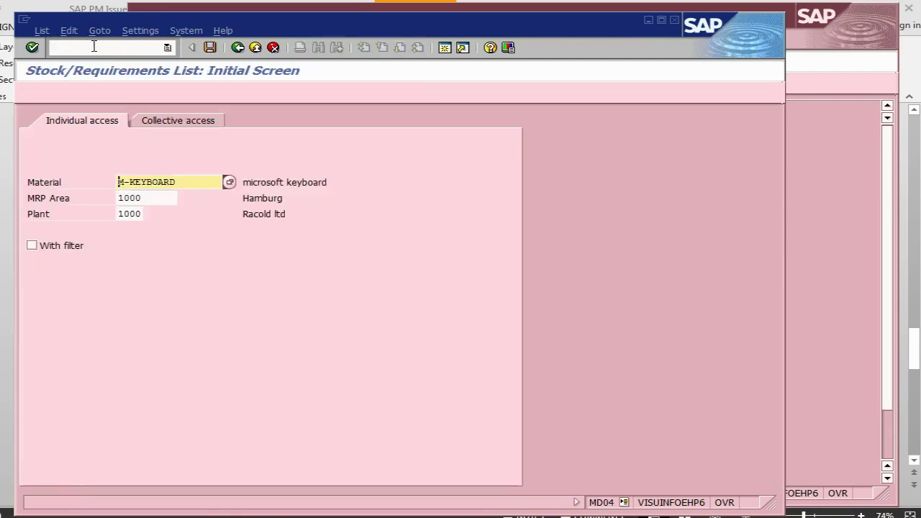
key(Return)
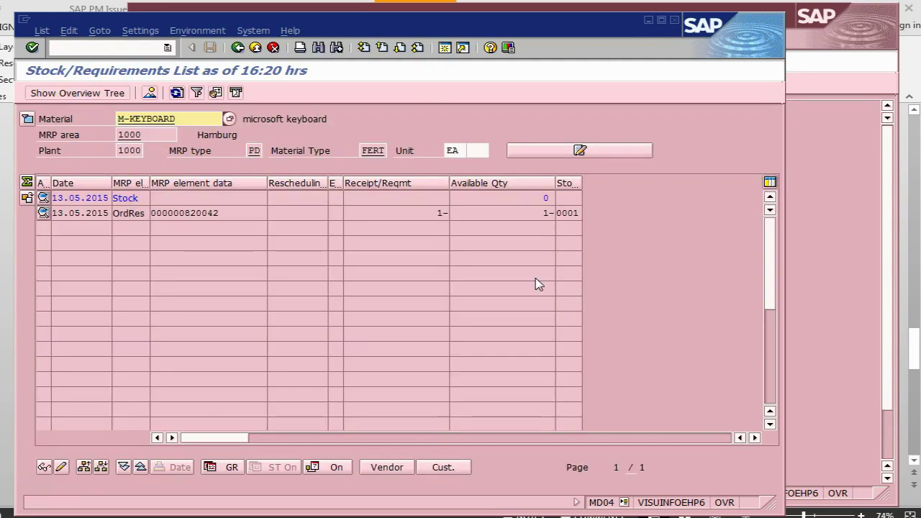
click(510, 199)
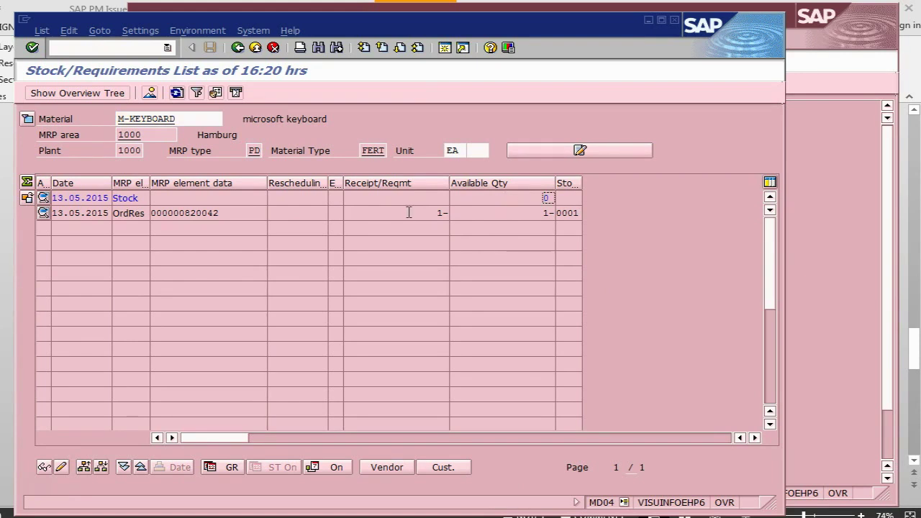
click(235, 213)
Check the MRP transaction on the PowerPoint slide, and run MD02 in SAP for M-KEYBOARD in plant 1000 with planning mode 3.
key(alt+Tab)
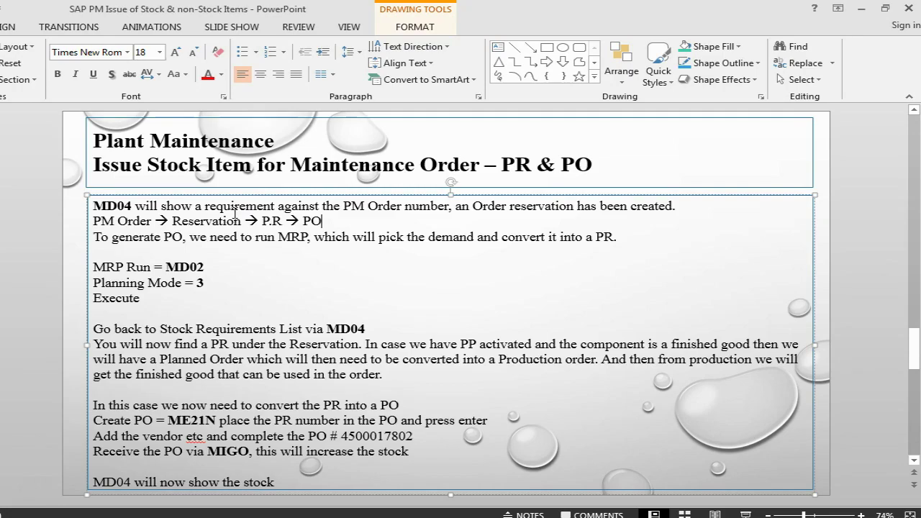
drag(214, 268, 167, 268)
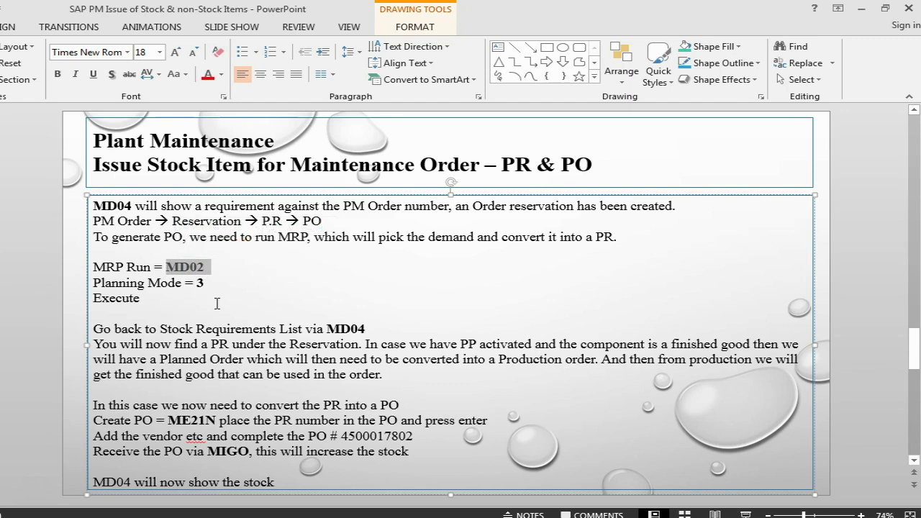
key(alt+Tab)
click(88, 52)
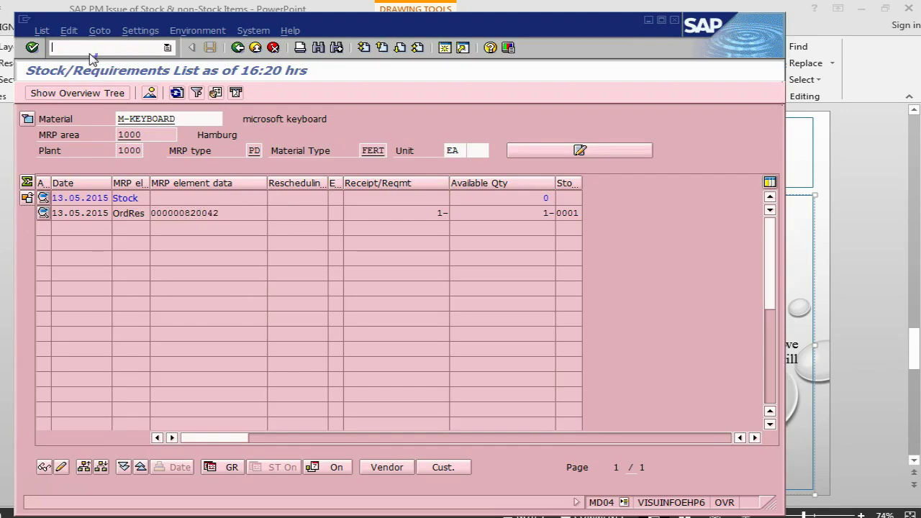
text(/nmd02)
key(Return)
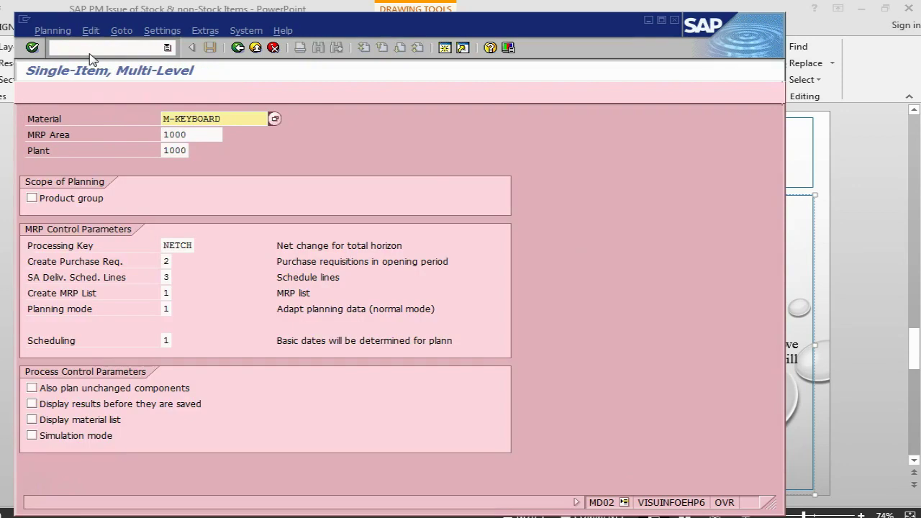
click(165, 308)
text(3)
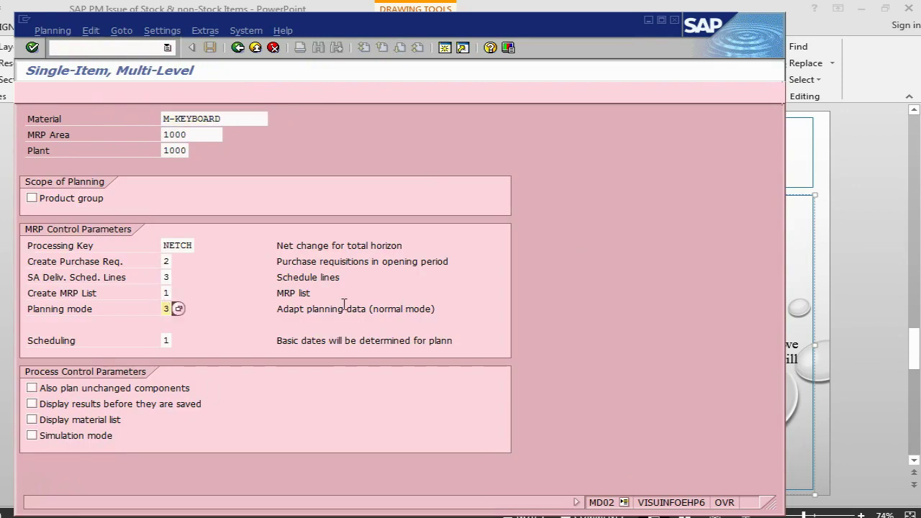
key(Return)
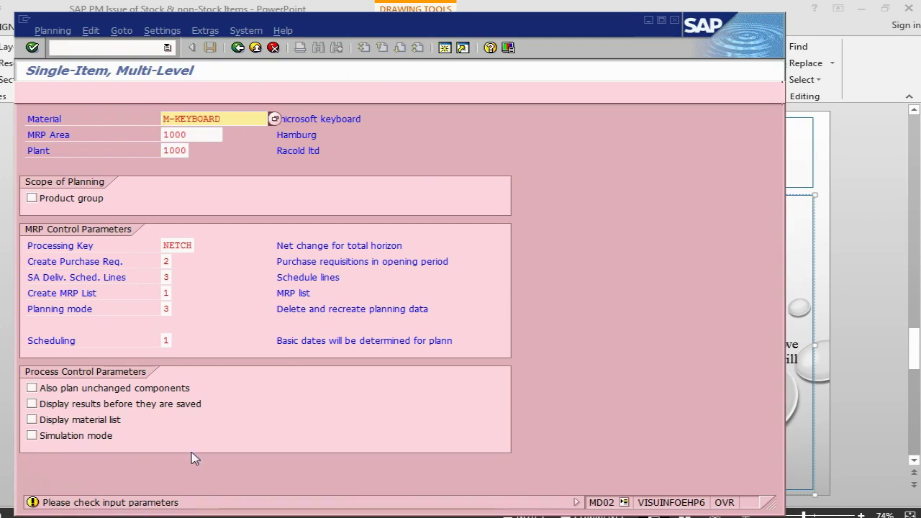
key(Return)
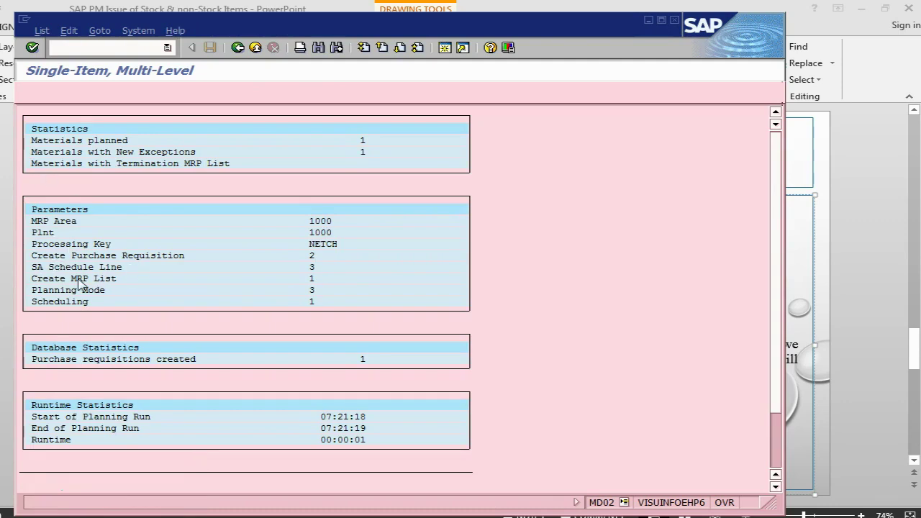
Examine the planning run results for the purchase requisition parameter and the purchase requisitions created.
drag(32, 256, 148, 256)
drag(33, 360, 158, 356)
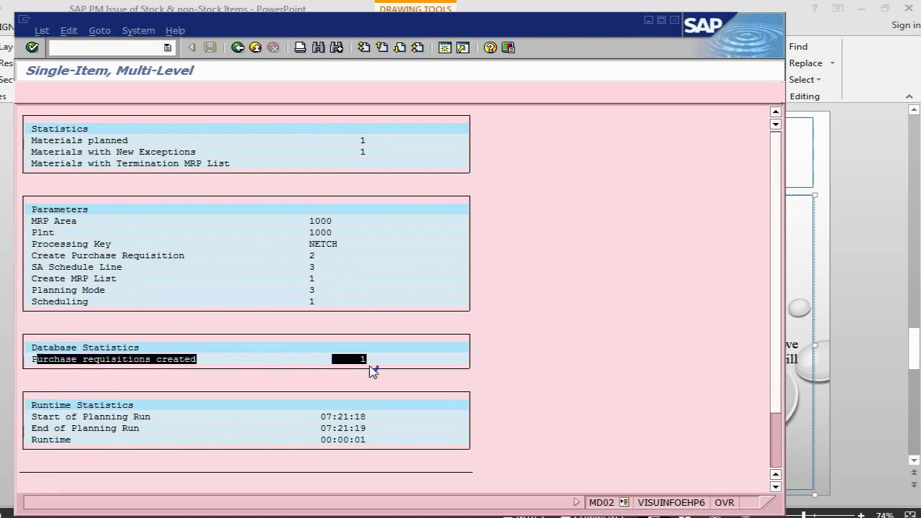
key(ctrl+c)
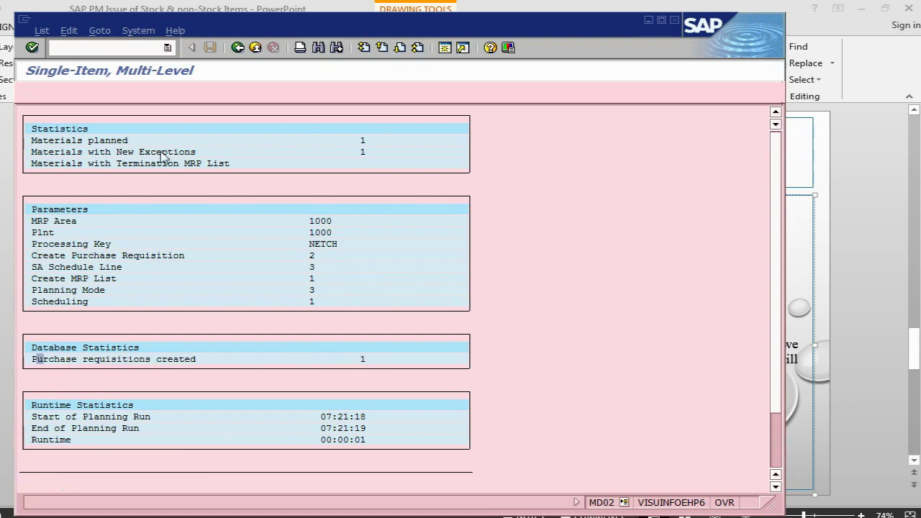
Reopen the MD04 stock/requirements list for M-KEYBOARD and check the purchase requisition under the order reservation.
click(112, 46)
key(Return)
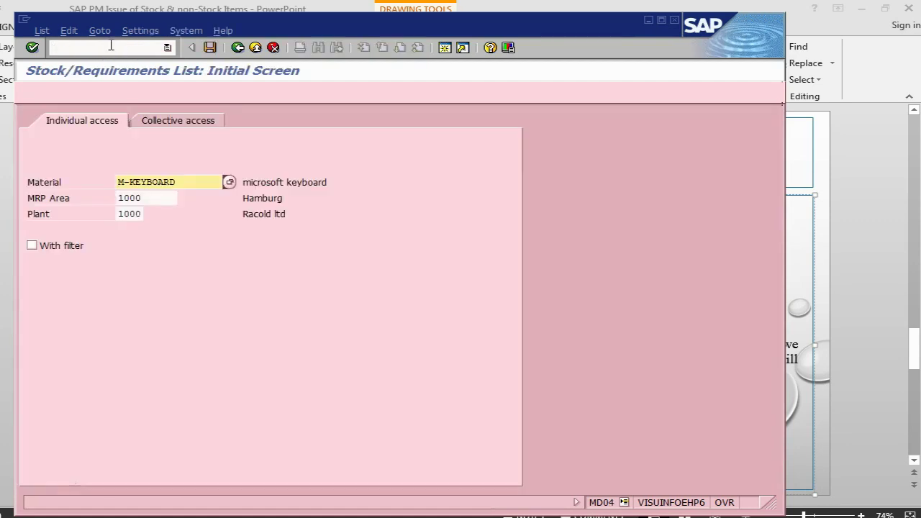
key(Return)
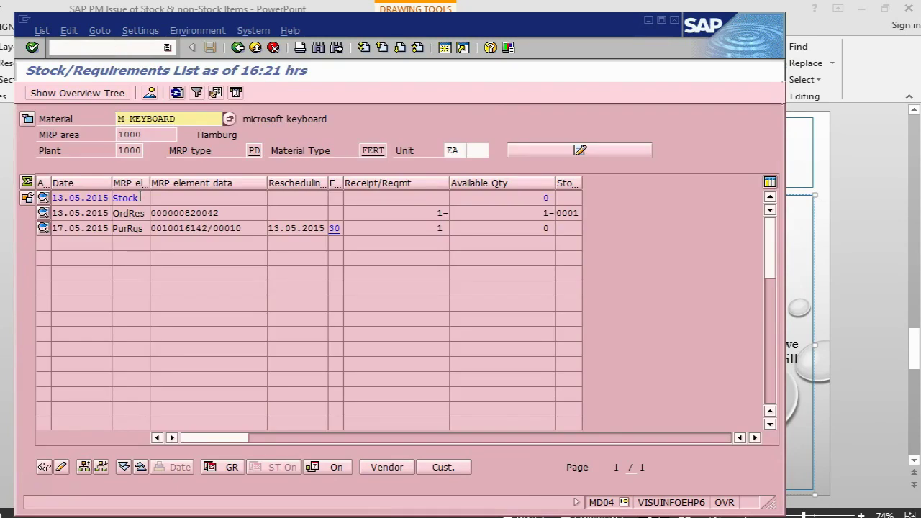
click(208, 229)
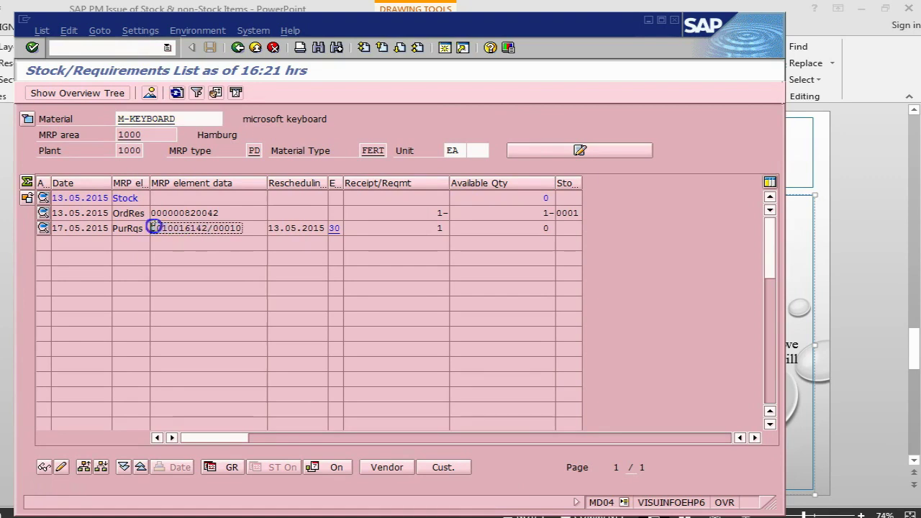
Review the PowerPoint slide's notes on the PR under the Reservation and on creating the PO with ME21N.
key(alt+Tab)
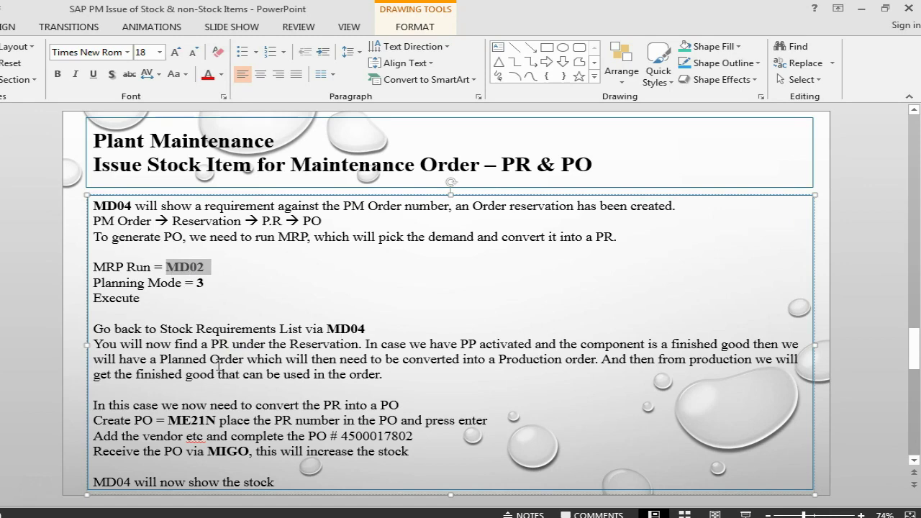
drag(220, 343, 358, 345)
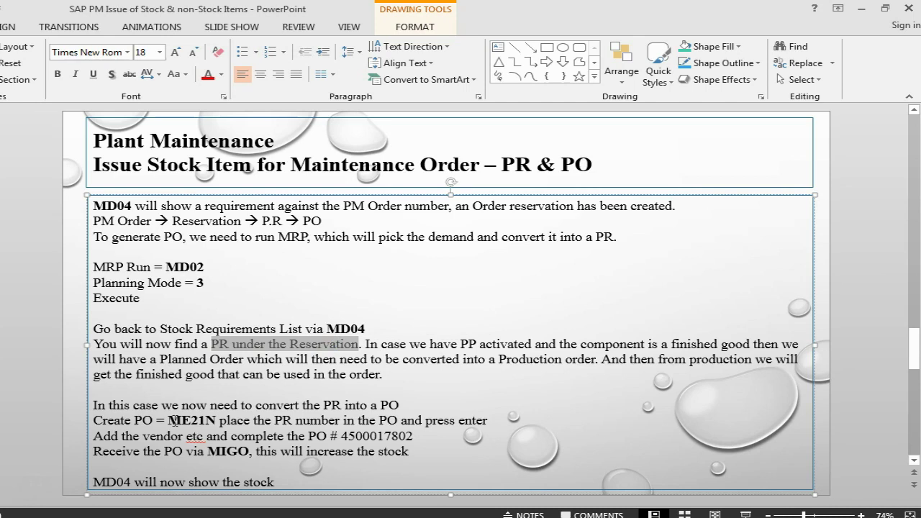
drag(168, 421, 213, 418)
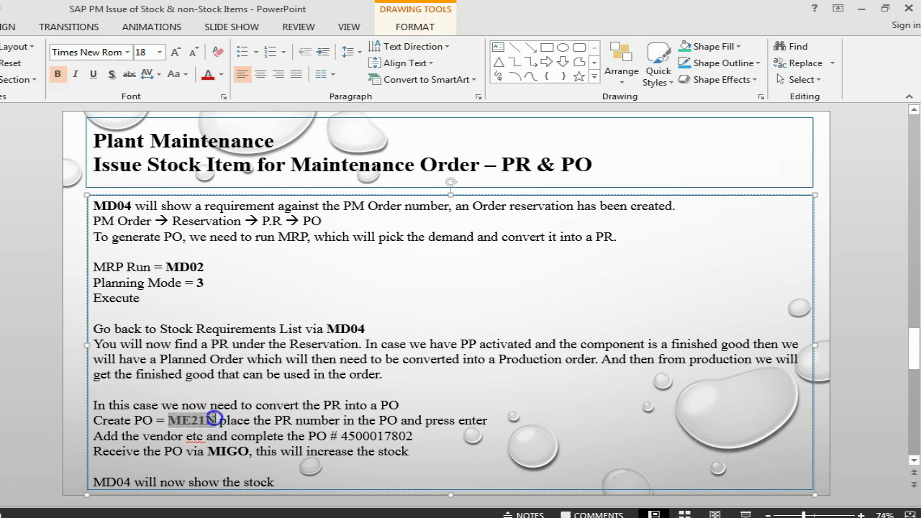
Return to the SAP stock/requirements list and start converting the M-KEYBOARD purchase requisition into a purchase order.
key(alt+Tab)
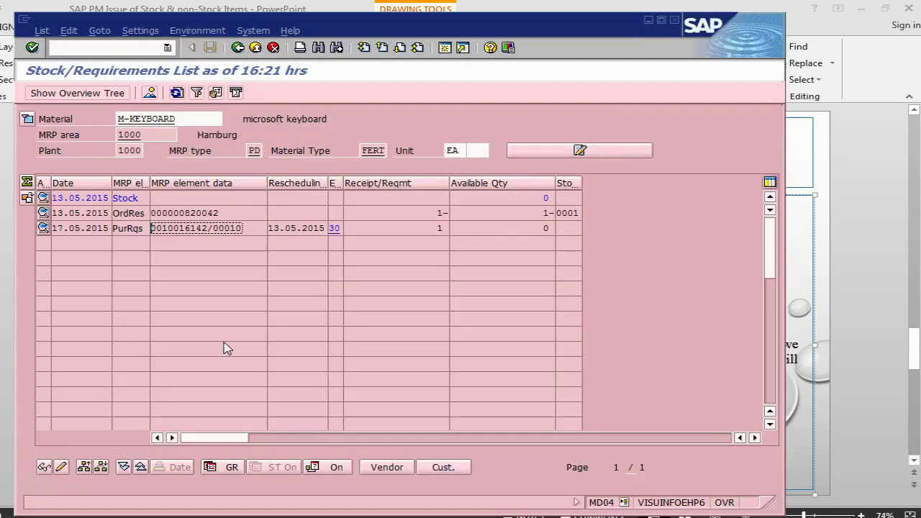
click(41, 229)
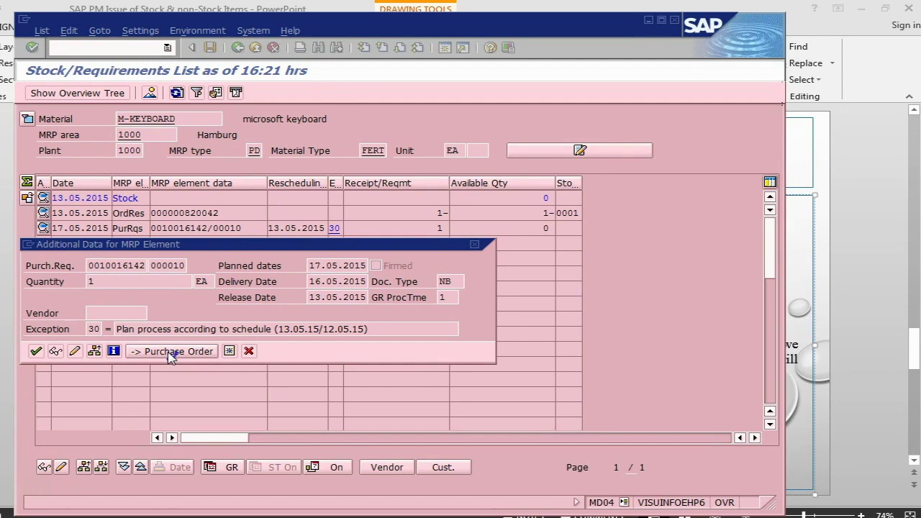
click(171, 354)
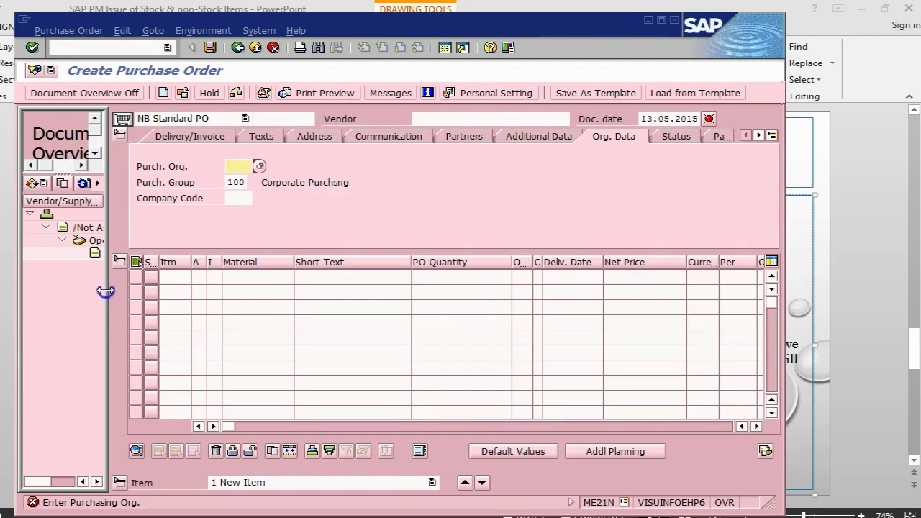
Set the purchasing organization to 1000 and adopt the open M-KEYBOARD requisition into the purchase order.
drag(106, 291, 159, 291)
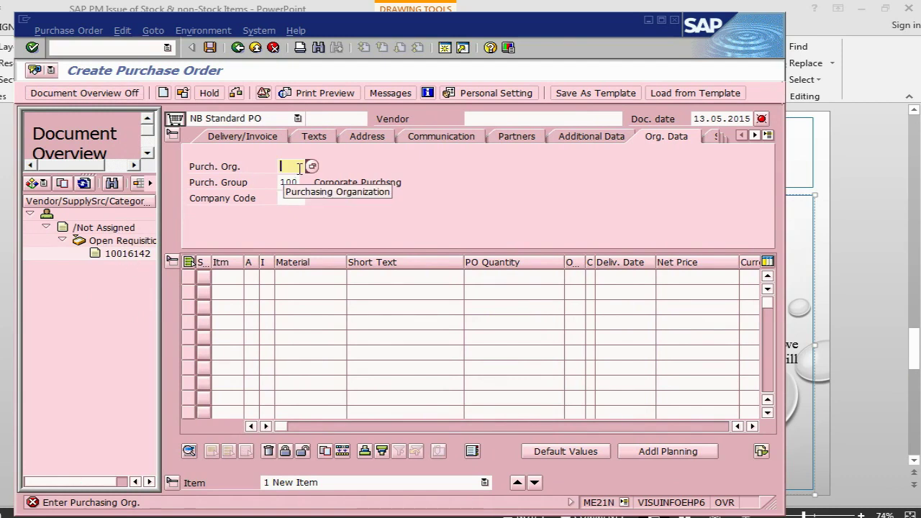
text(1000)
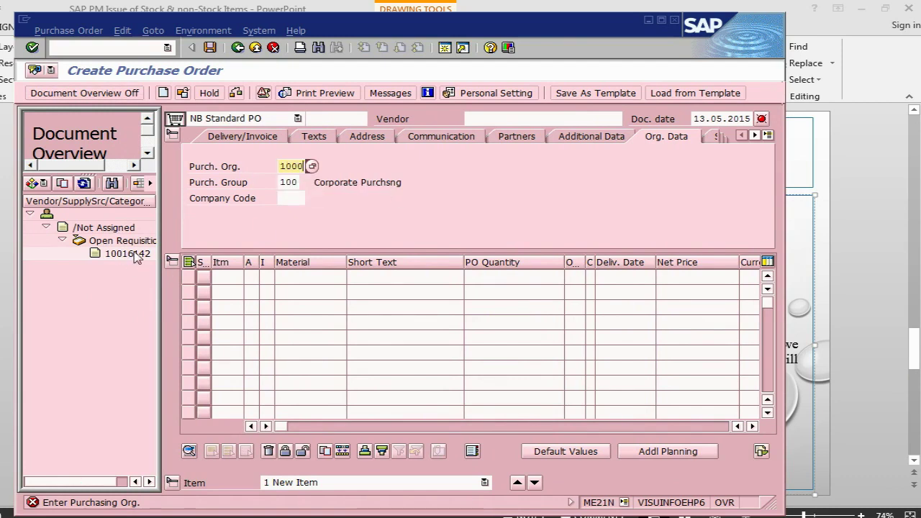
click(130, 255)
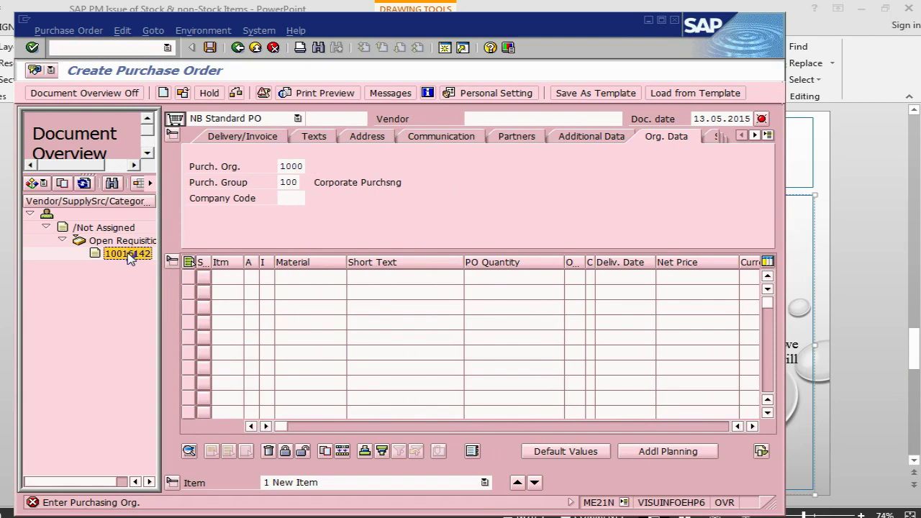
click(176, 121)
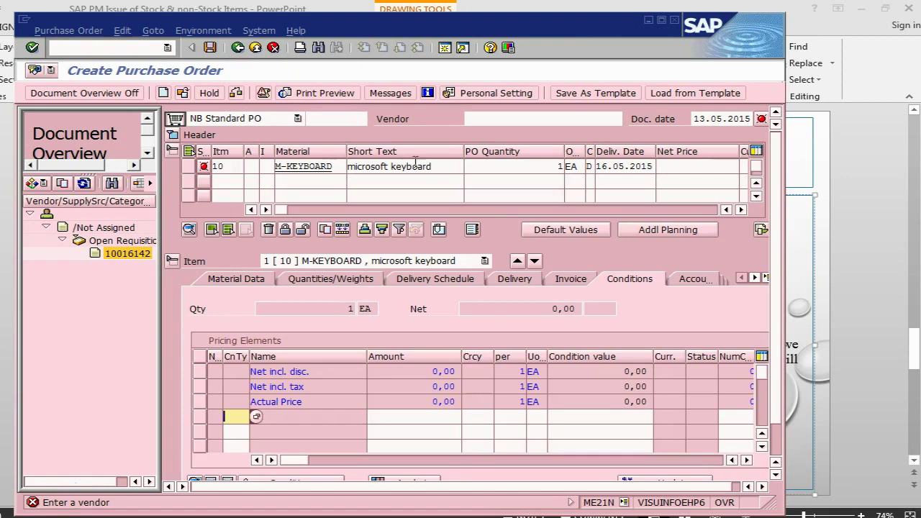
Assign vendor 2500 to the purchase order for M-KEYBOARD.
click(553, 122)
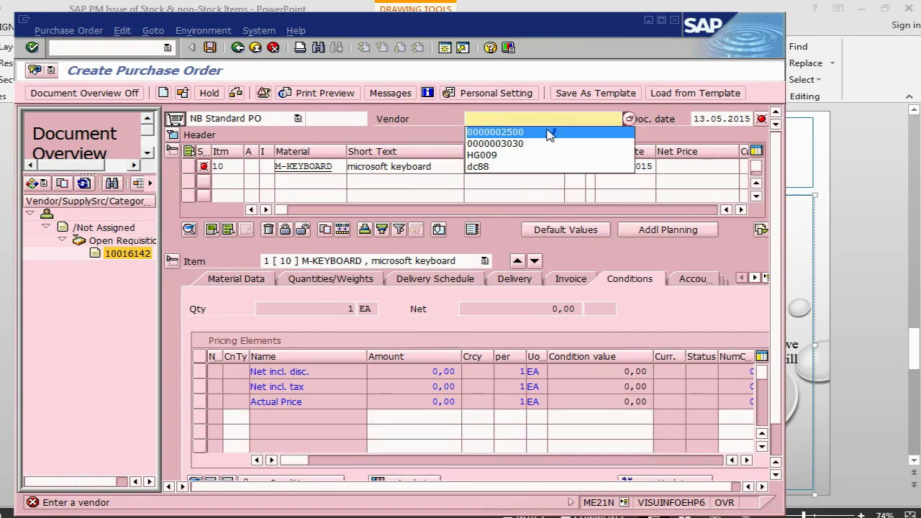
click(551, 128)
key(Return)
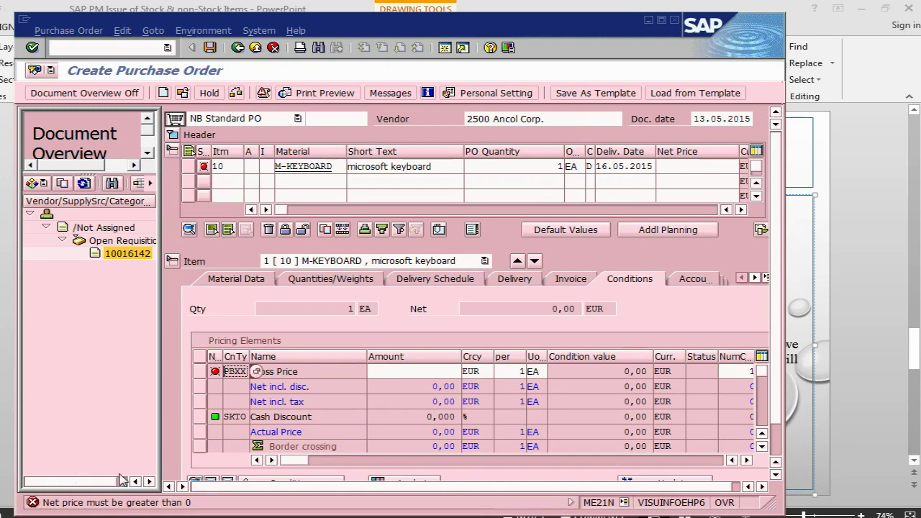
Set the keyboard item's gross price to 25 EUR, hide the document overview and save the purchase order.
click(429, 370)
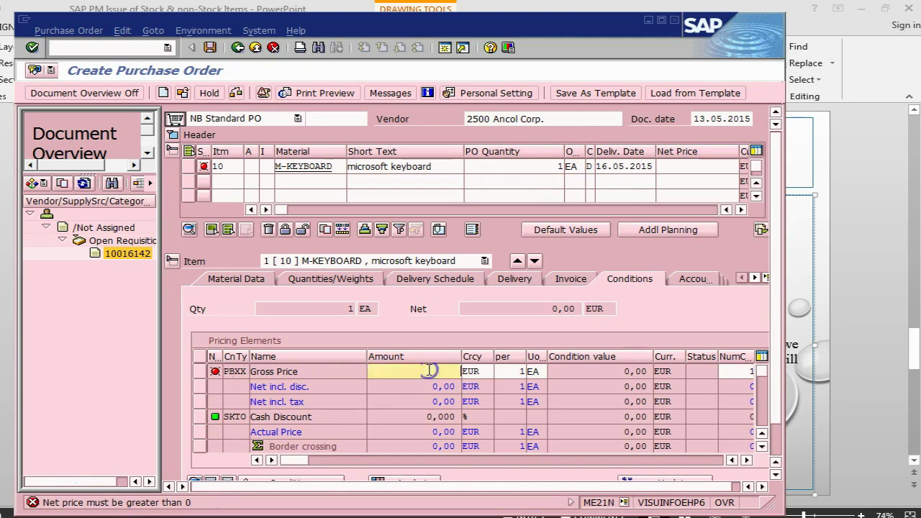
click(429, 370)
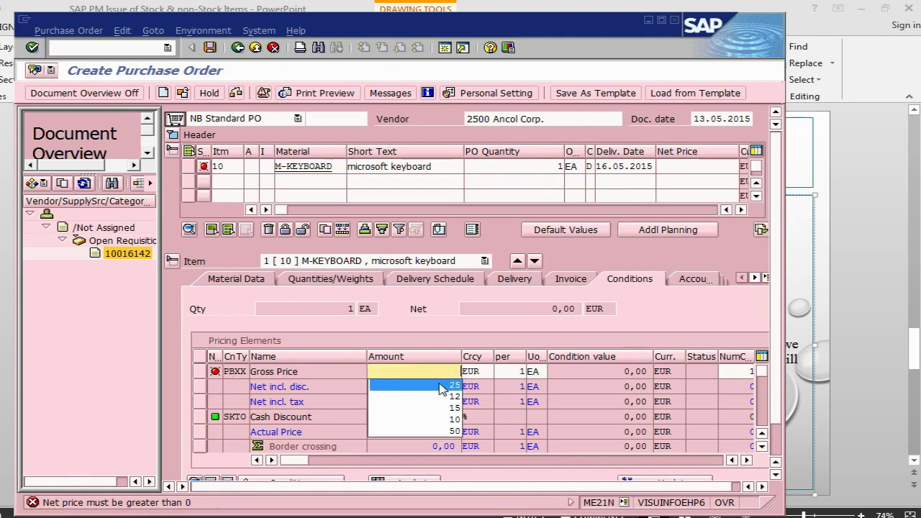
click(442, 385)
key(Return)
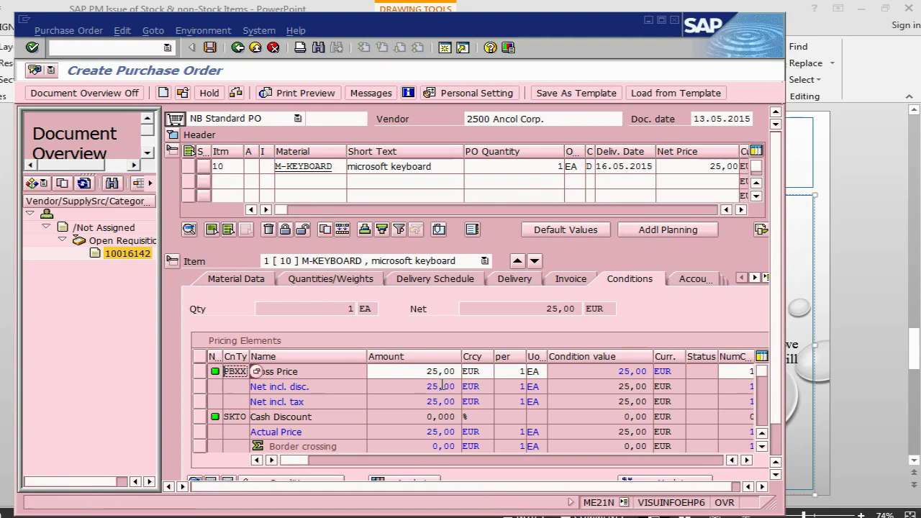
click(92, 94)
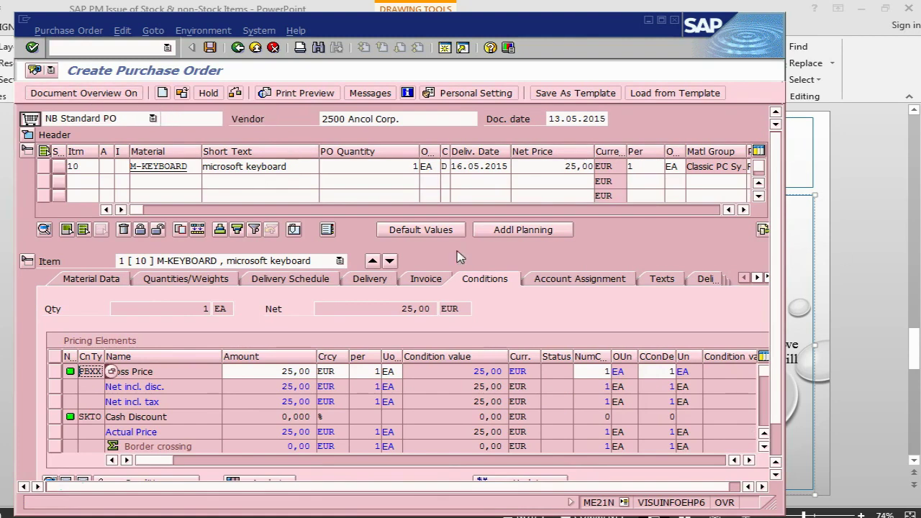
click(210, 48)
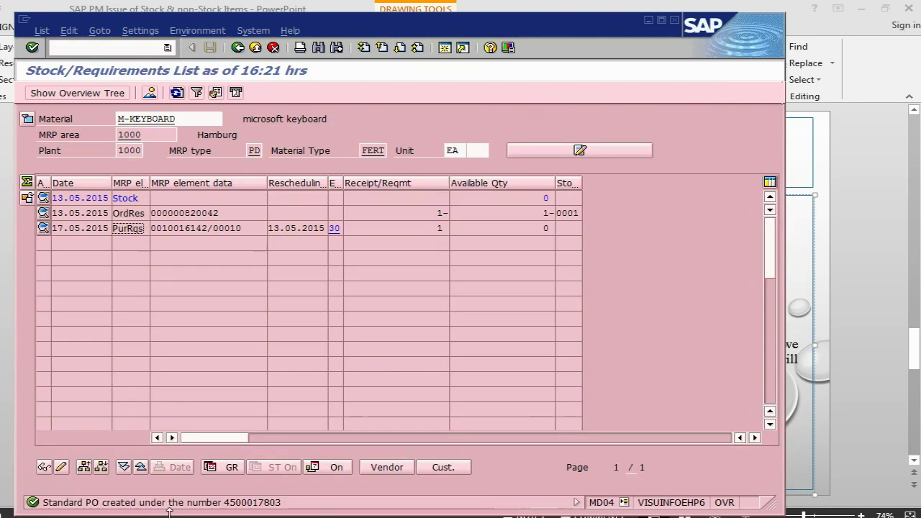
In the other SAP session, open the MD04 stock/requirements list for M-KEYBOARD in plant 1000 to check the purchase order.
key(alt+Tab)
key(alt+Tab)
key(alt+Tab)
key(alt+Tab)
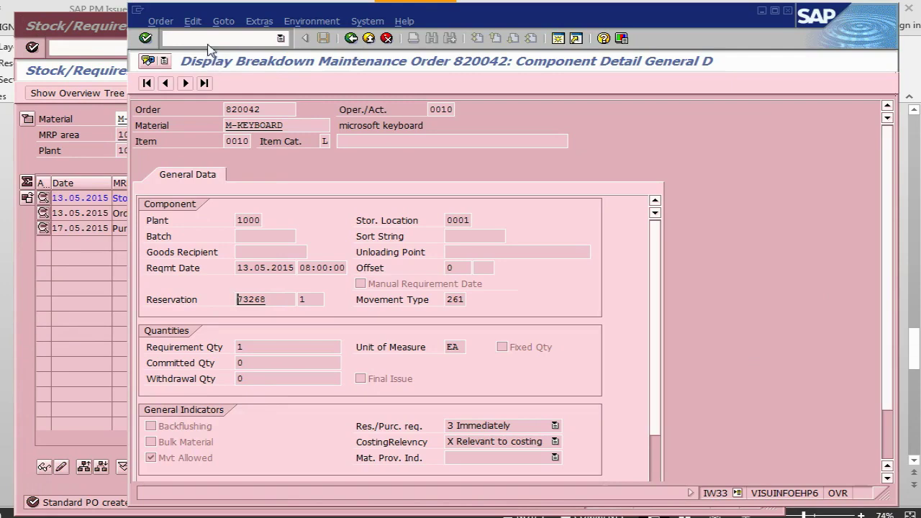
text(/nmd04)
key(Return)
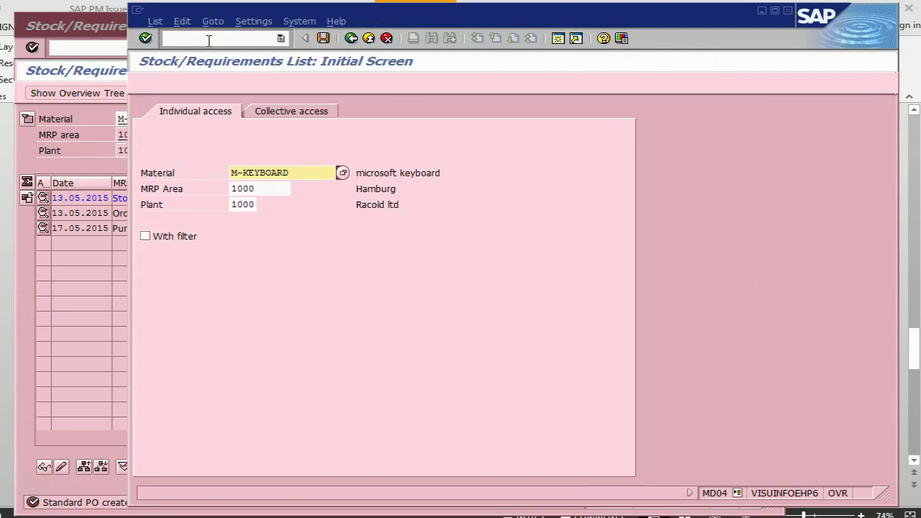
key(Return)
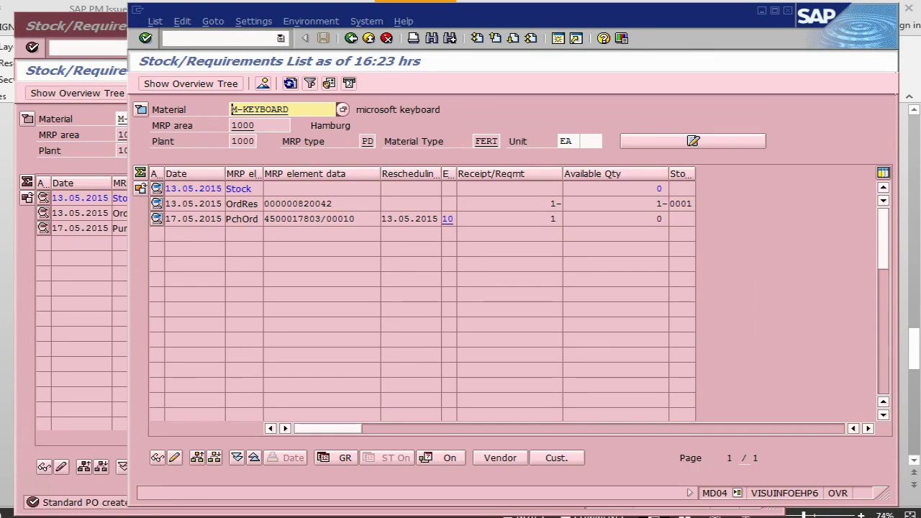
Switch to the PowerPoint slide and update its purchase order number to match the newly created PO.
key(alt+Tab)
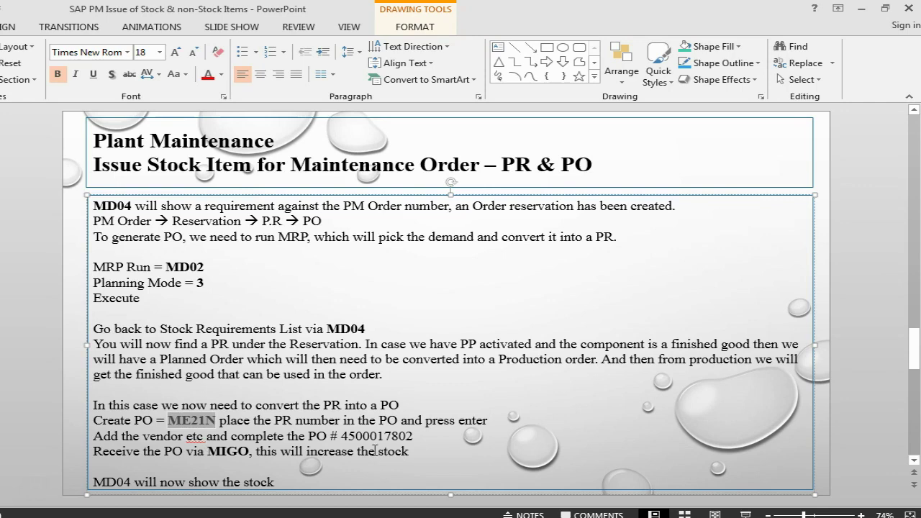
key(alt+Tab)
key(alt+Tab)
click(406, 435)
text(3)
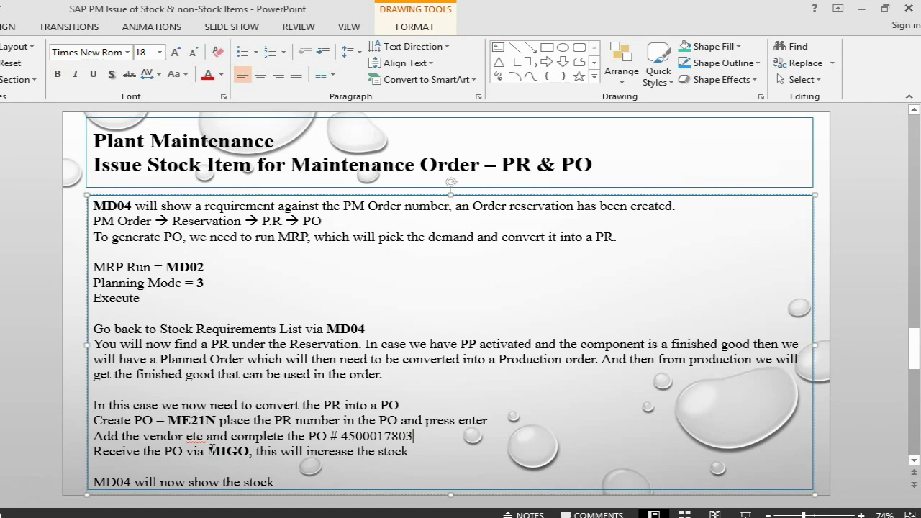
Return to the first SAP session and open MIGO for an A01 Goods Receipt against an R01 Purchase Order.
key(alt+Tab)
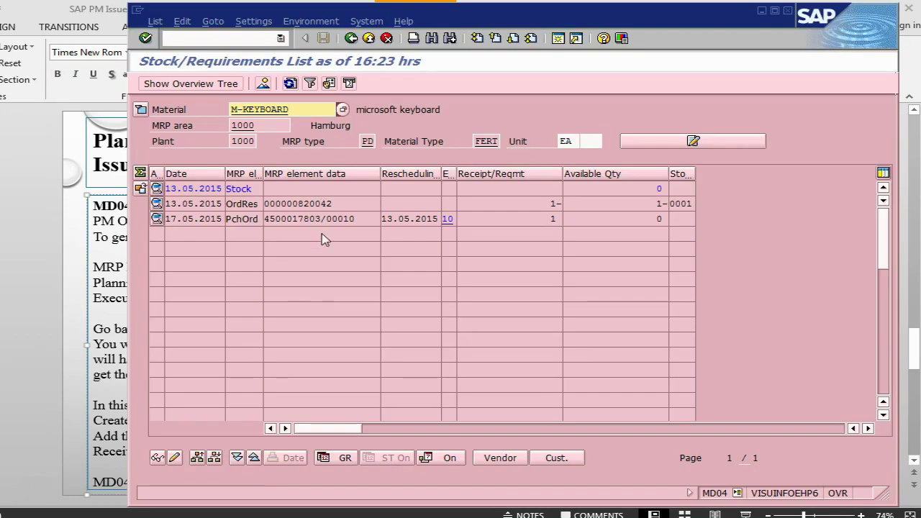
key(alt+Tab)
key(alt+Tab)
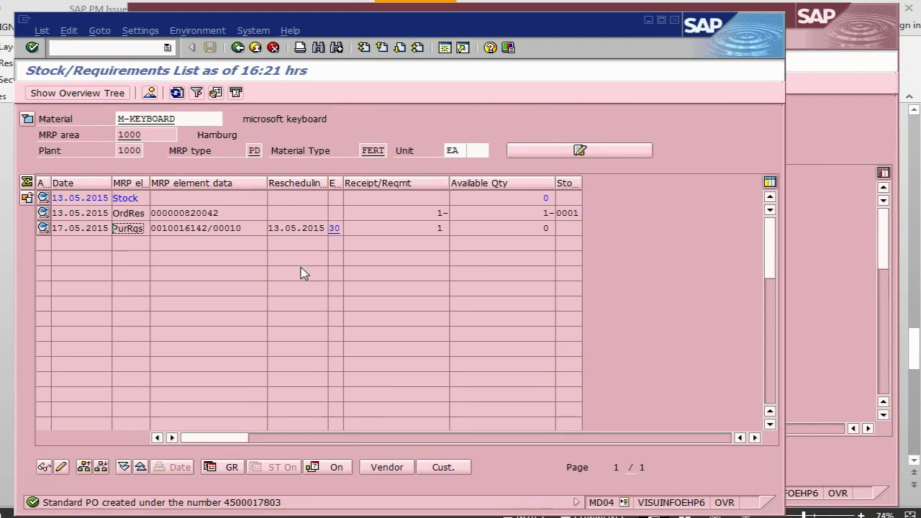
click(97, 46)
text(/nmigo)
key(Return)
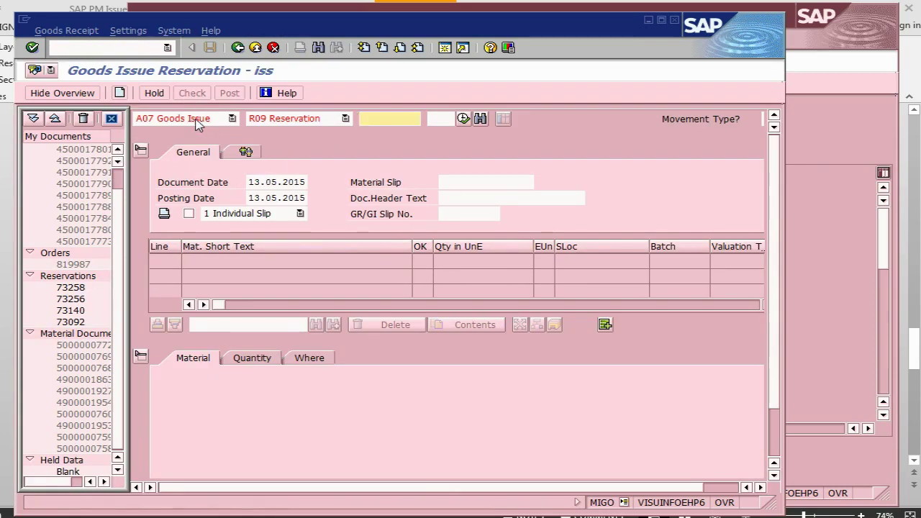
click(236, 118)
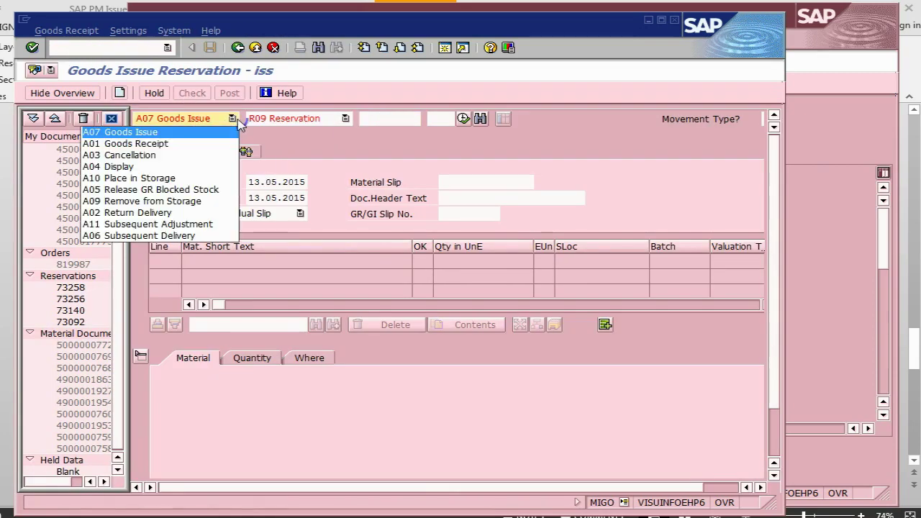
click(205, 144)
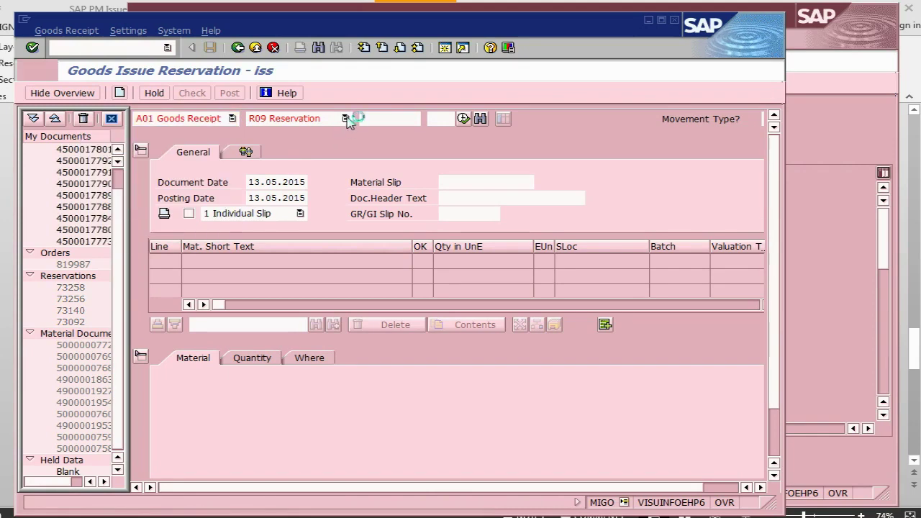
Copy the purchase order number from the stock/requirements list and load that order into the goods receipt.
key(alt+Tab)
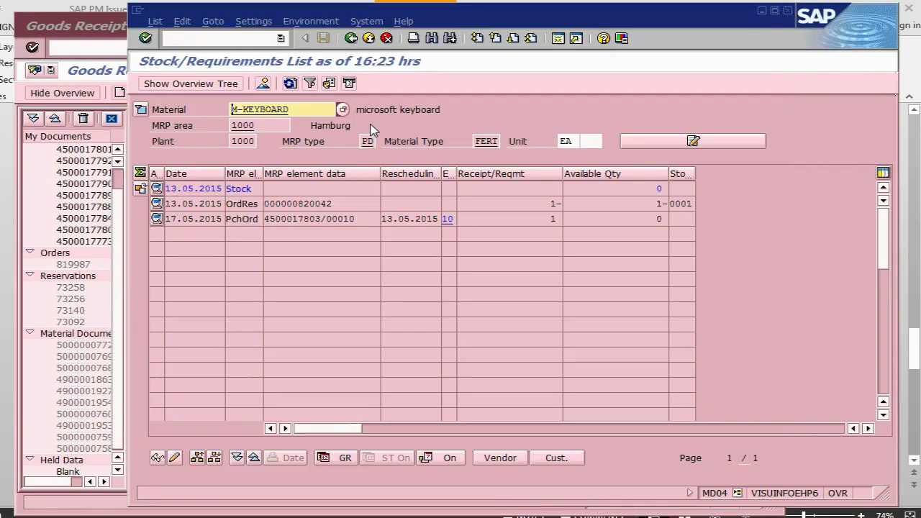
click(322, 218)
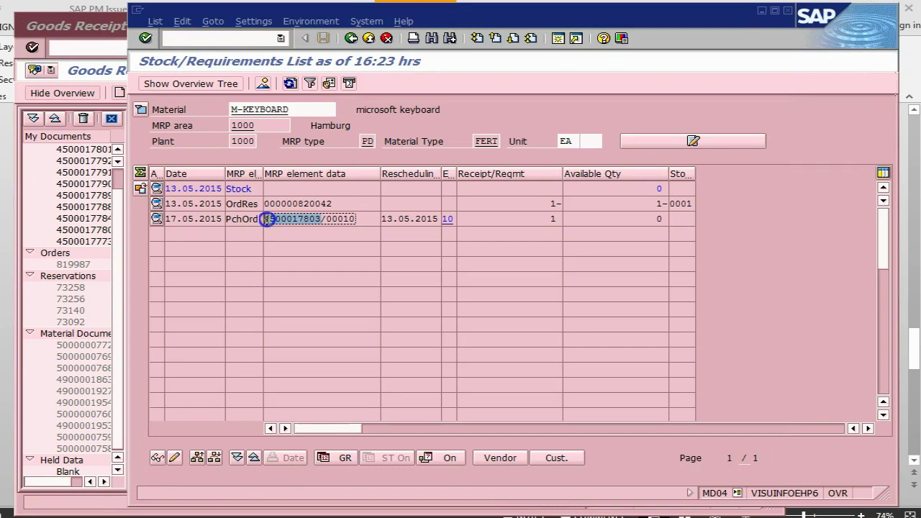
key(alt+Tab)
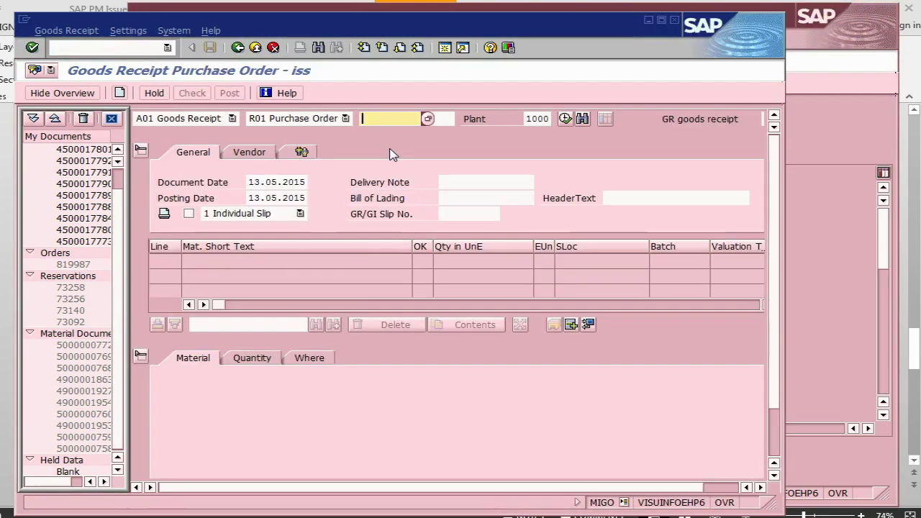
key(ctrl+v)
key(Return)
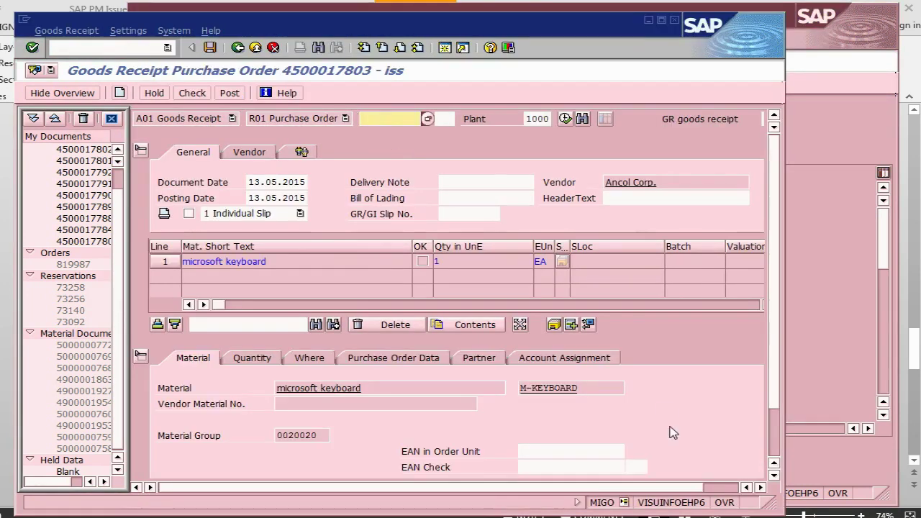
Review the keyboard item's quantity, destination, purchase order, partner and account assignment data, and mark the item as OK.
scroll(688, 434, down, 2)
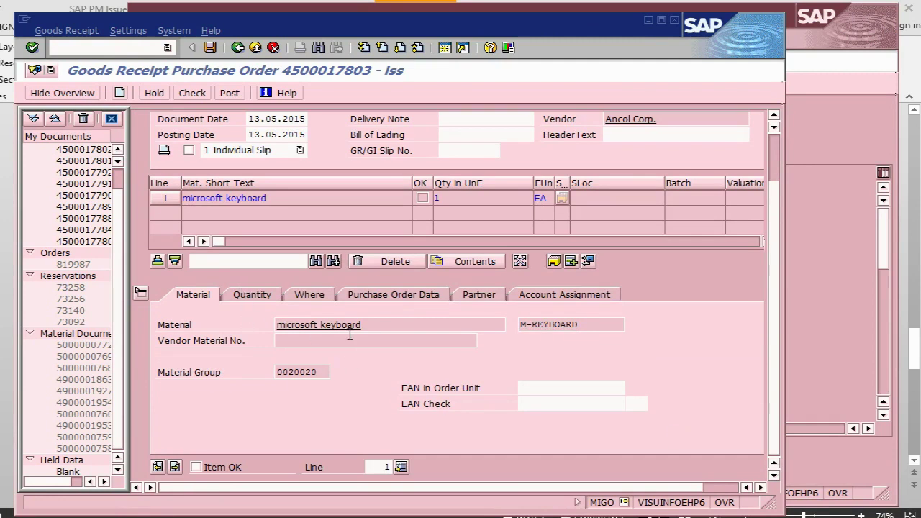
click(259, 294)
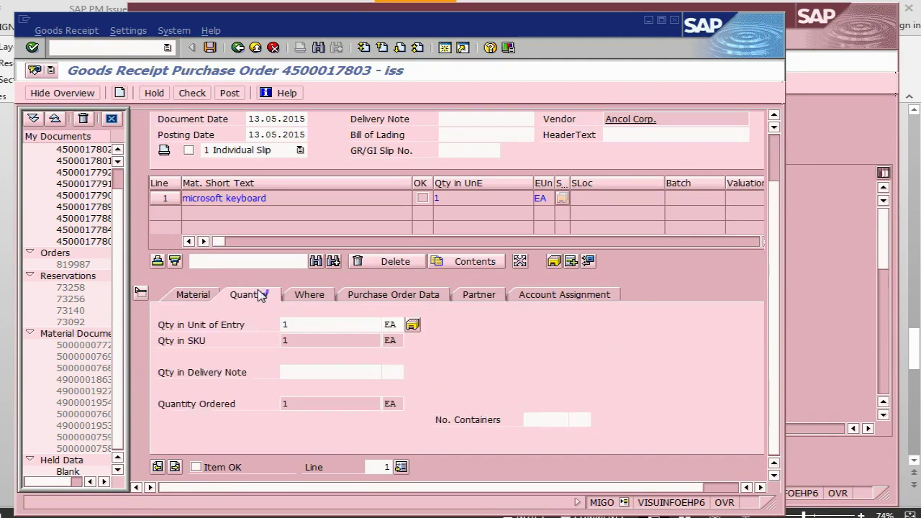
click(305, 296)
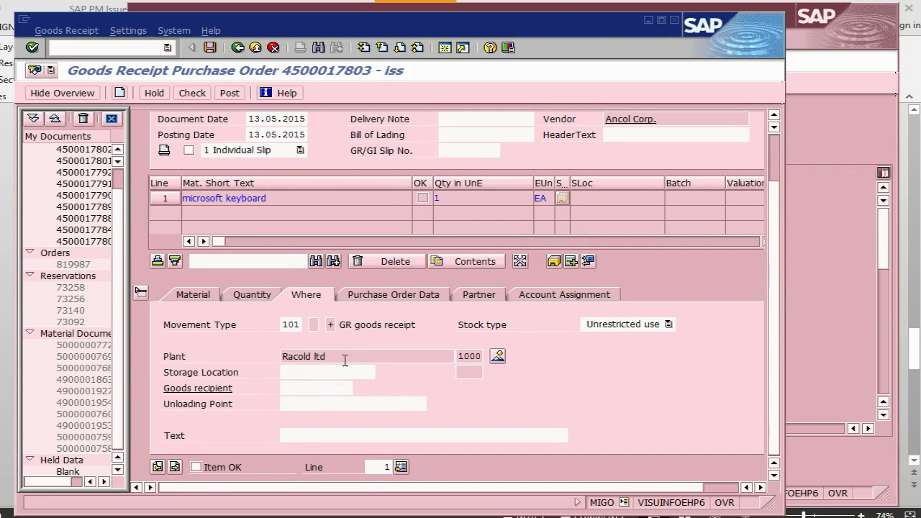
click(196, 467)
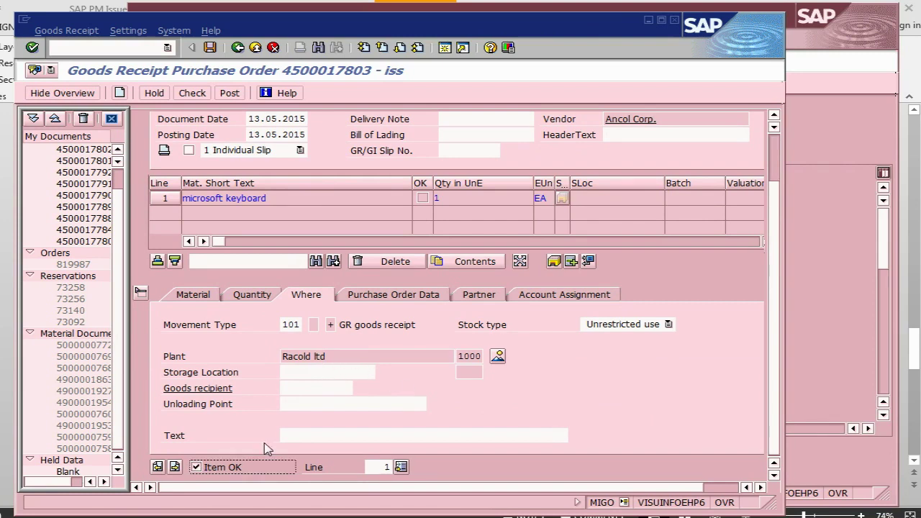
click(367, 297)
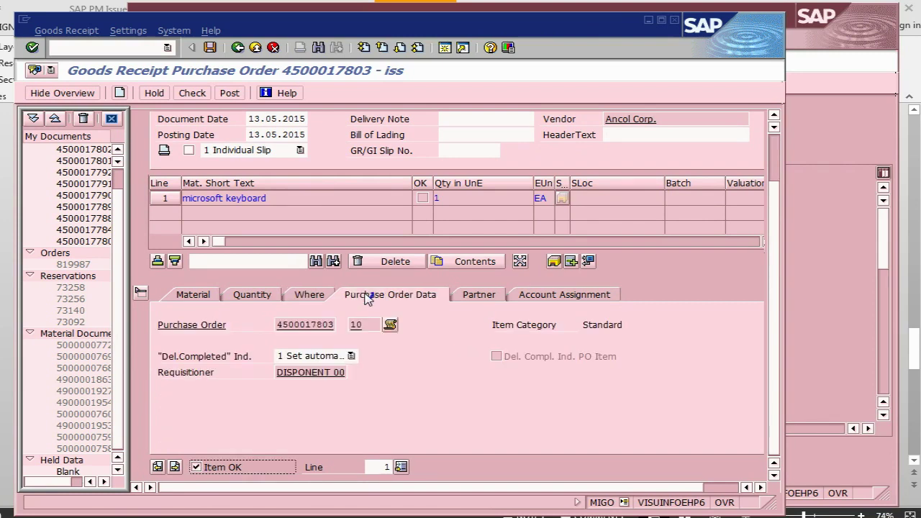
click(478, 295)
click(544, 303)
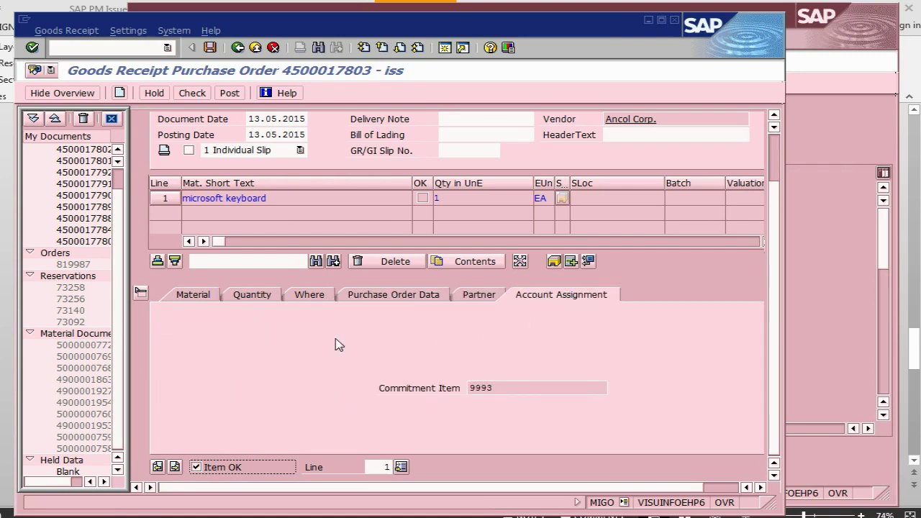
click(377, 298)
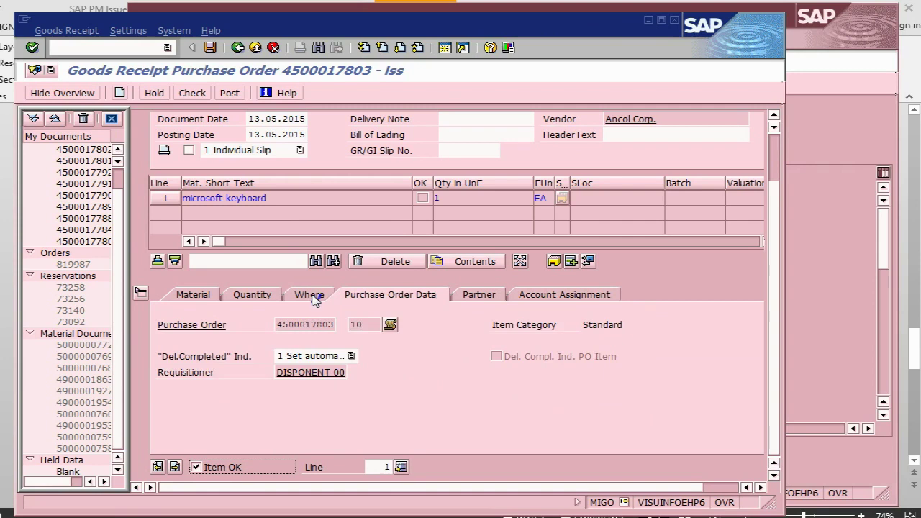
Set the item's storage location to 0001 and post the goods receipt.
click(315, 298)
click(303, 374)
text(0)
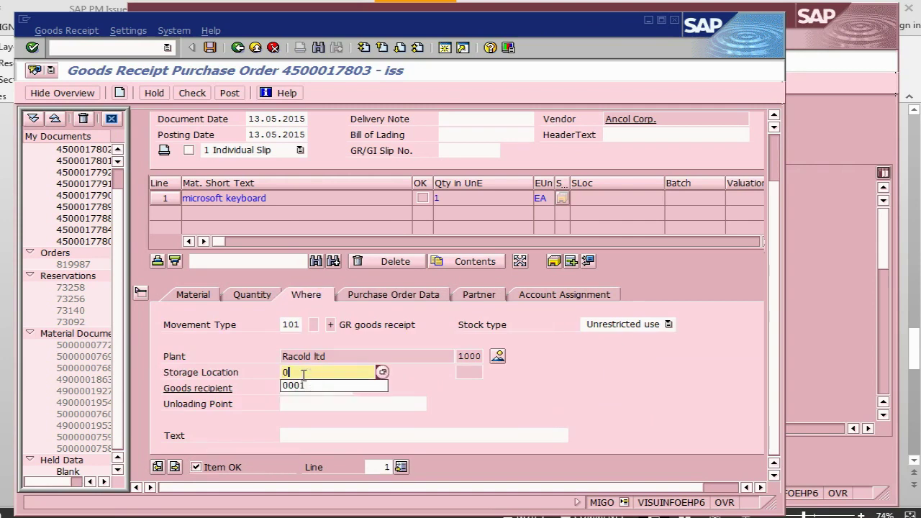
text(001)
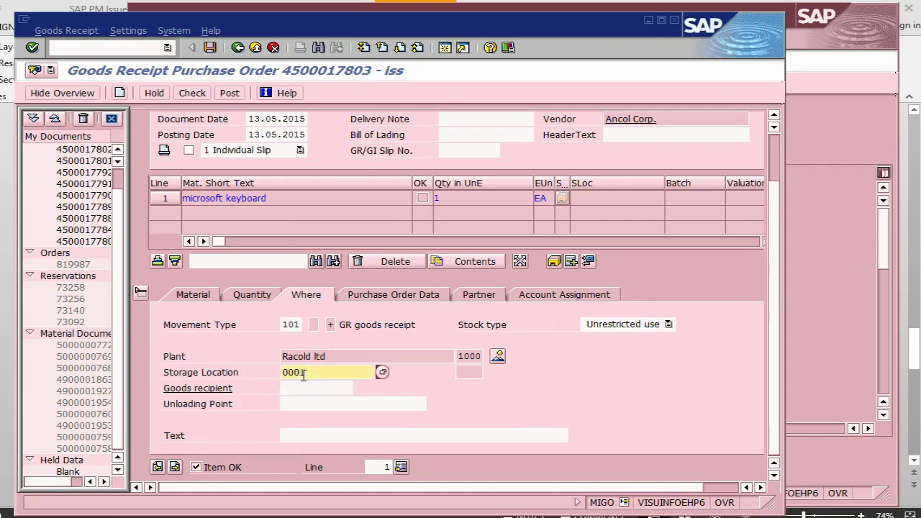
key(Return)
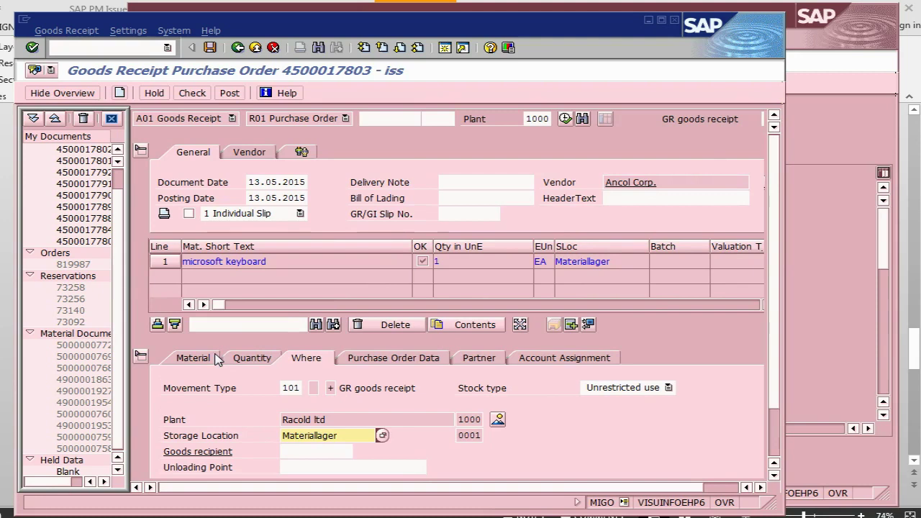
click(229, 94)
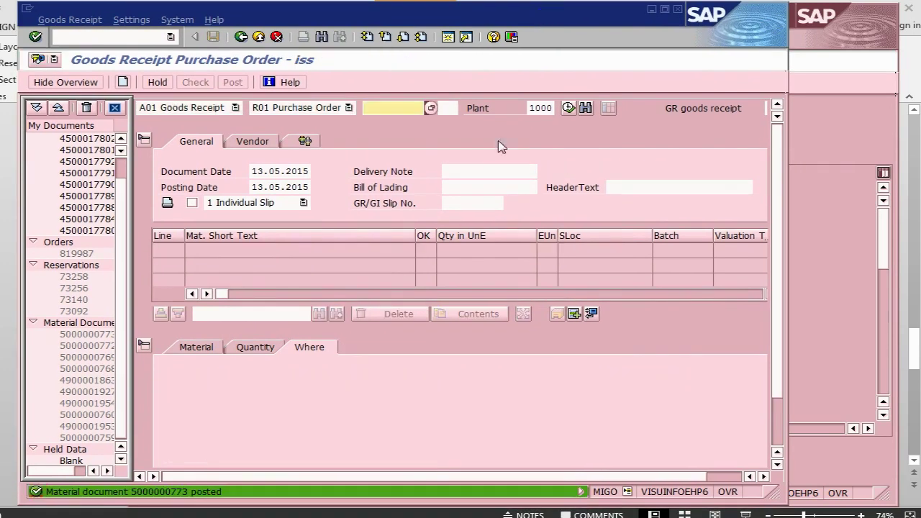
Run the MB52 warehouse stock report for M-KEYBOARD in plant 1000 to check its unrestricted stock.
click(73, 38)
text(/nmb52)
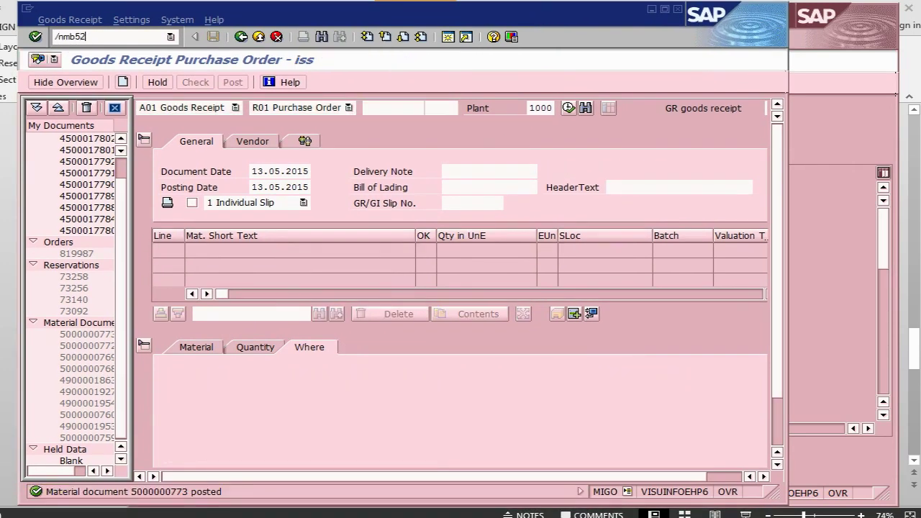
key(Return)
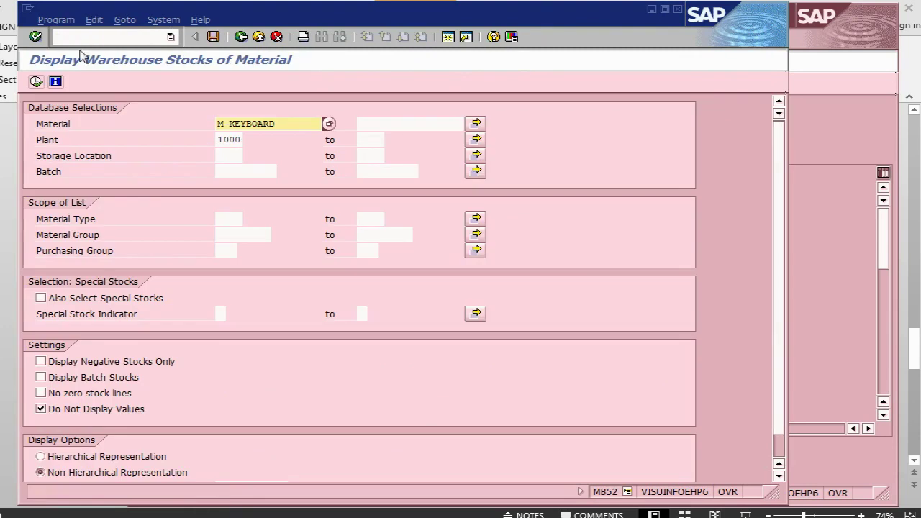
click(36, 82)
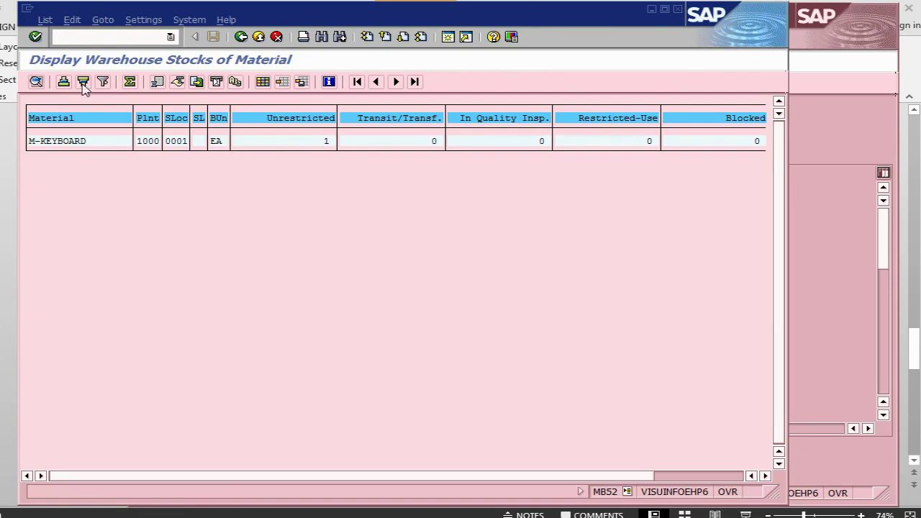
Open the MD04 stock/requirements list for M-KEYBOARD in plant 1000 and check its stock, order reservation and available quantity.
text(/nmd04)
key(Return)
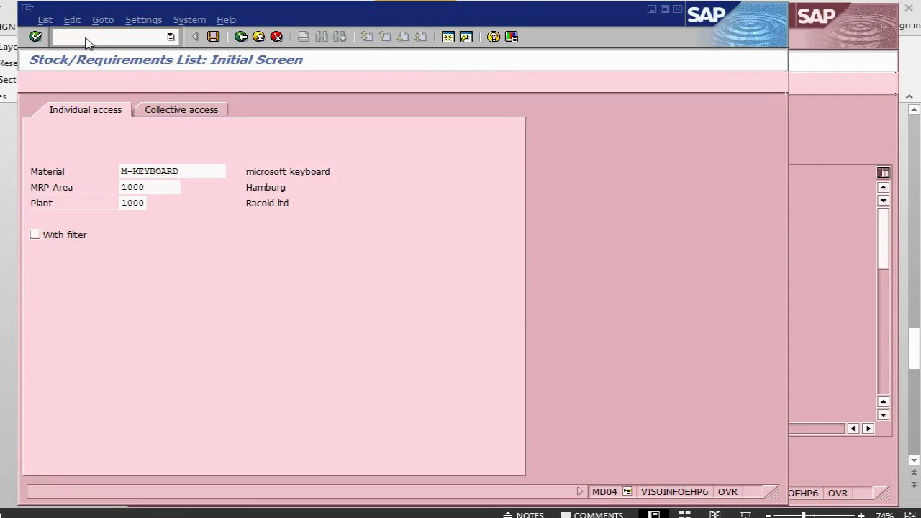
key(Return)
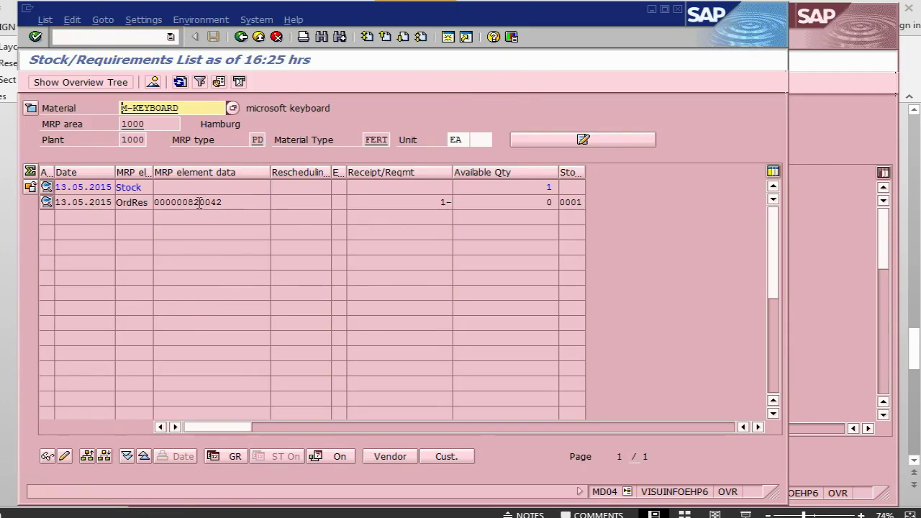
click(547, 188)
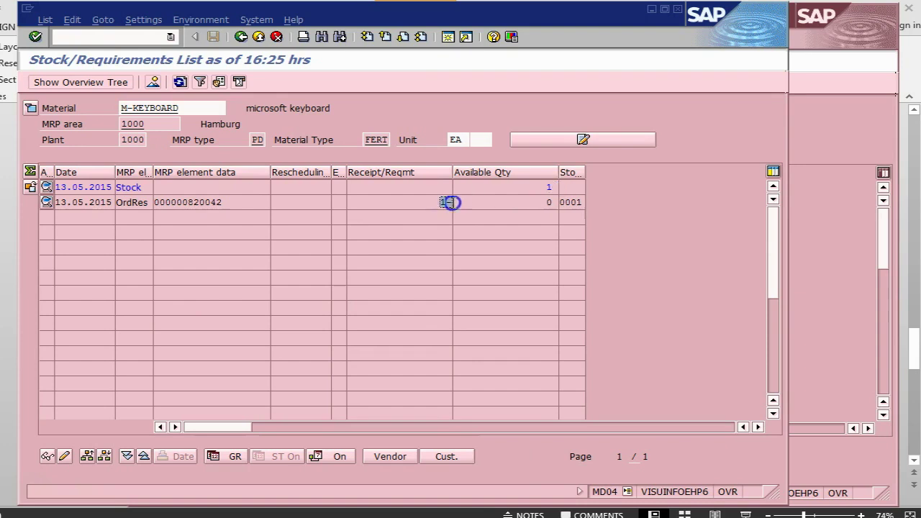
click(549, 202)
key(alt+Tab)
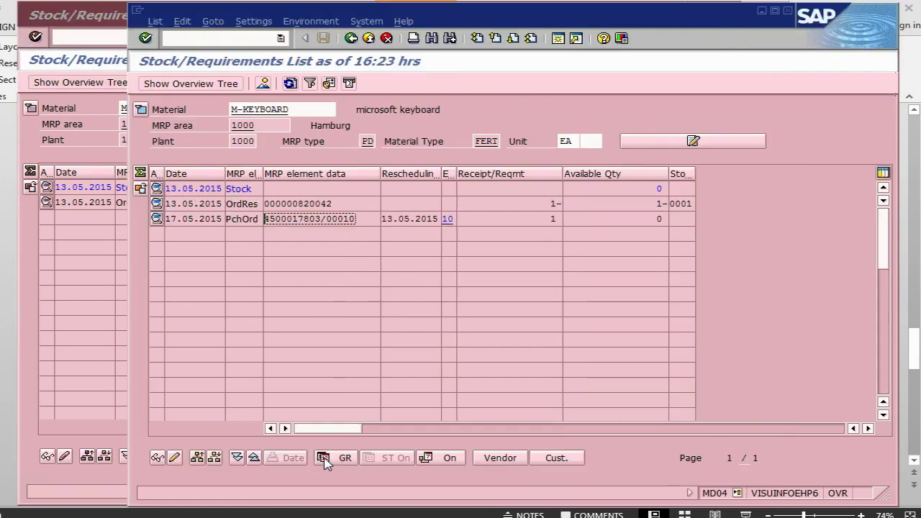
click(119, 362)
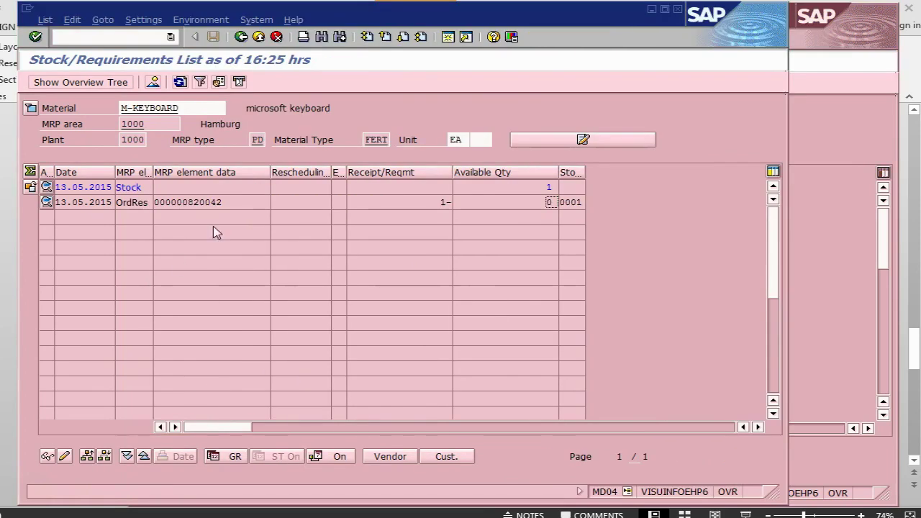
Switch to the other SAP session and display the PM02 keyboard replacement order with transaction IW33.
key(alt+Tab)
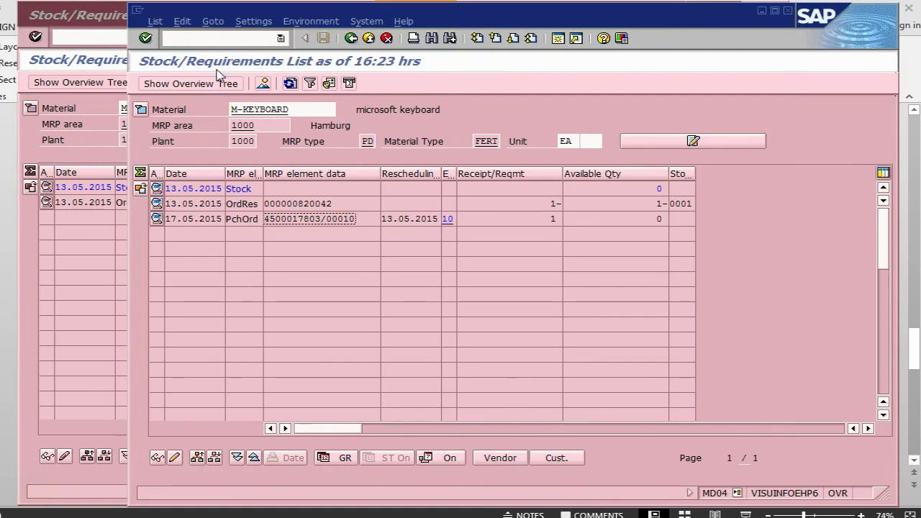
click(219, 39)
text(/niw33)
key(Return)
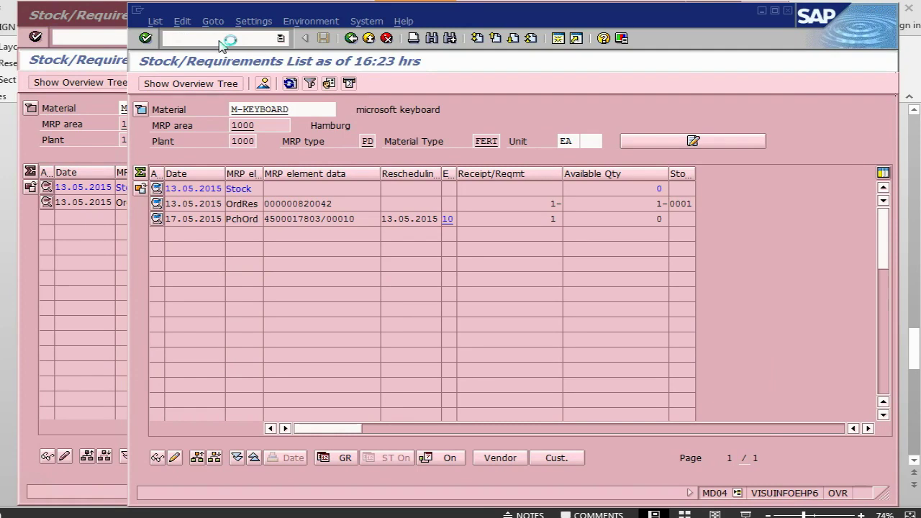
key(Return)
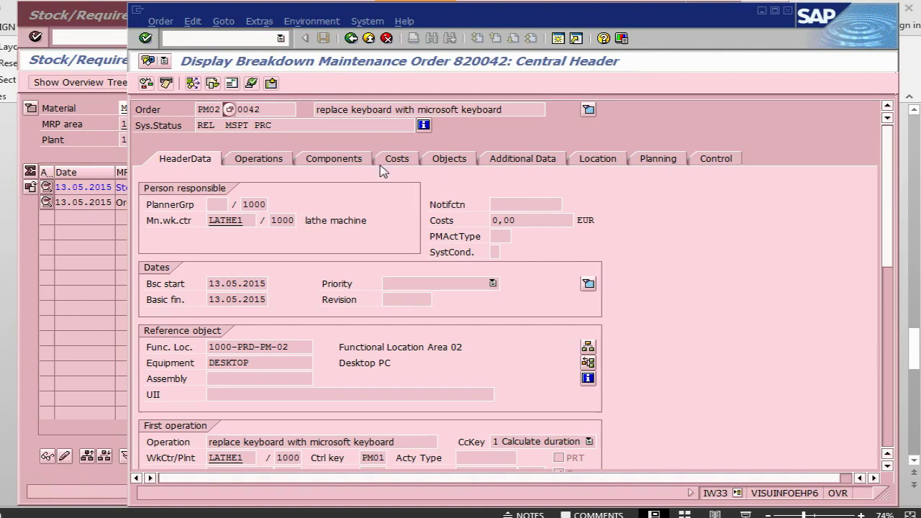
Display the general data of the order's M-KEYBOARD component and locate its reservation number.
click(341, 160)
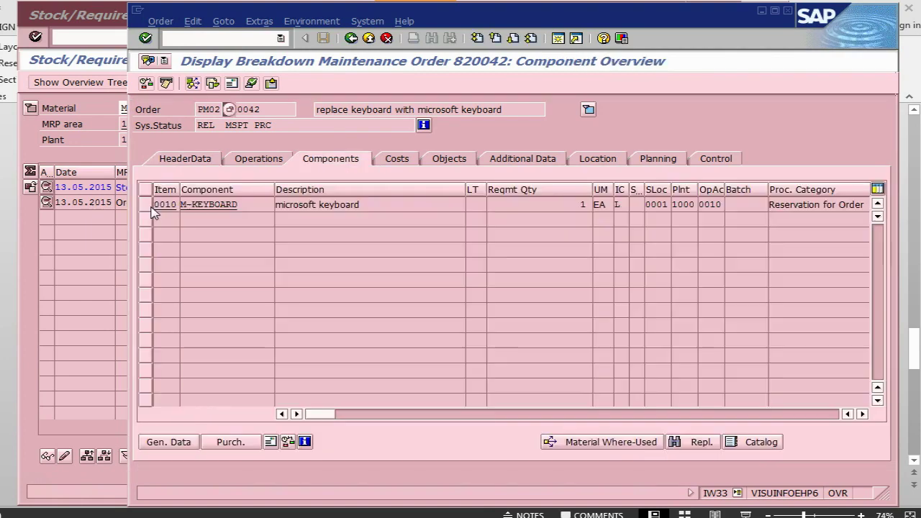
click(147, 204)
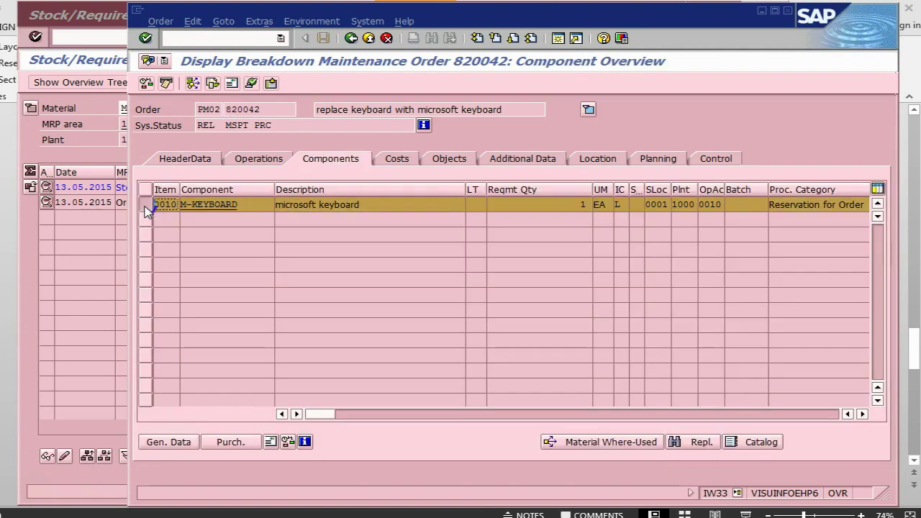
click(174, 444)
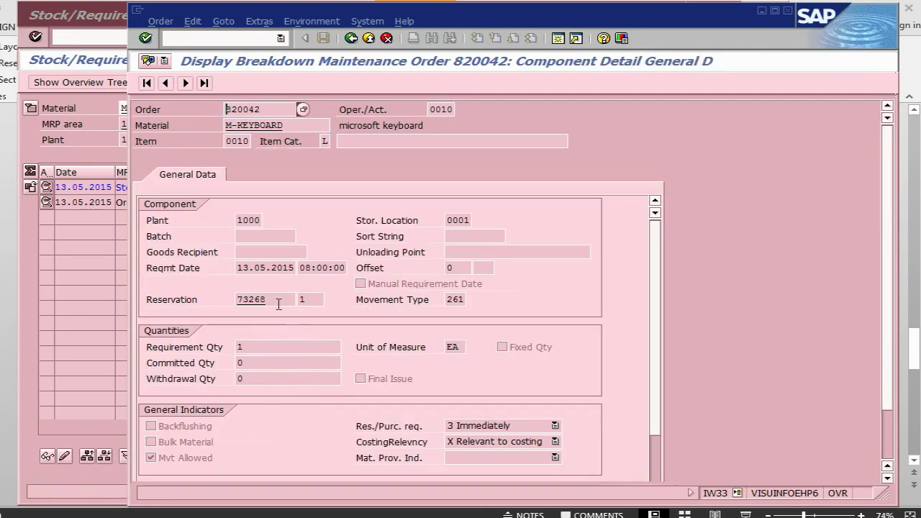
click(245, 300)
click(281, 300)
click(241, 300)
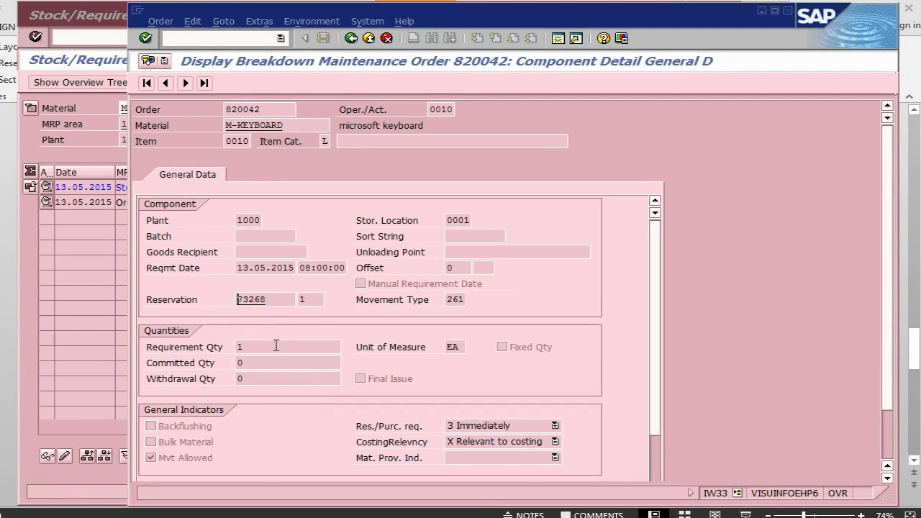
Switch to PowerPoint and read the slide on issuing the stock item to the maintenance order (GI to Order).
key(alt+Tab)
key(alt+Tab)
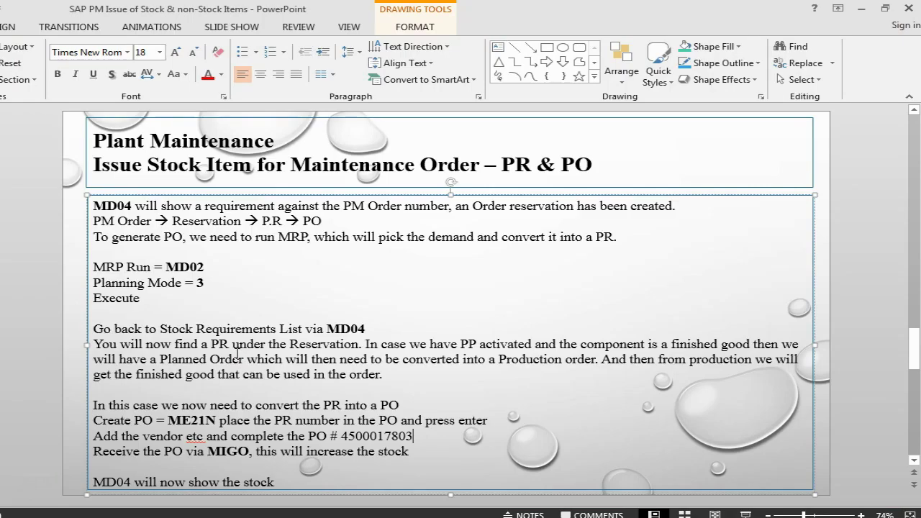
scroll(263, 315, down, 2)
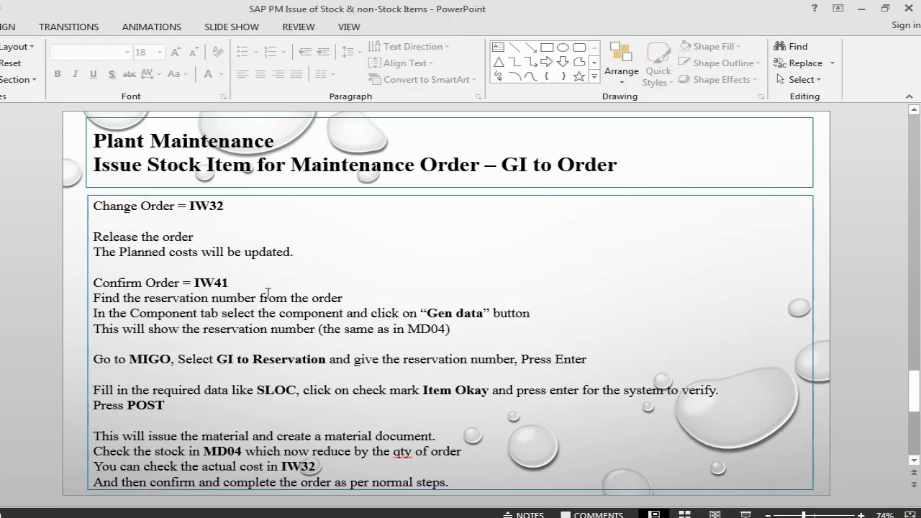
Switch to SAP, start an IW41 confirmation for the keyboard replacement order, and check its goods movements overview.
key(alt+Tab)
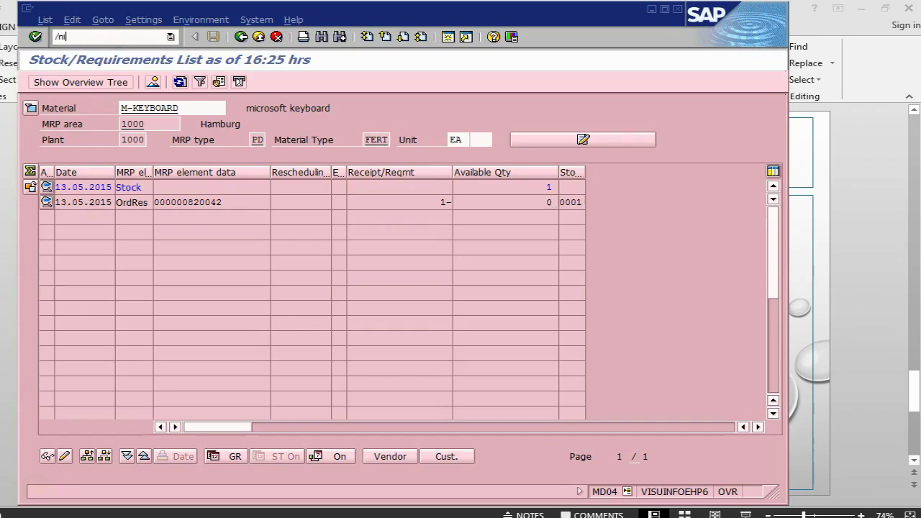
key(Return)
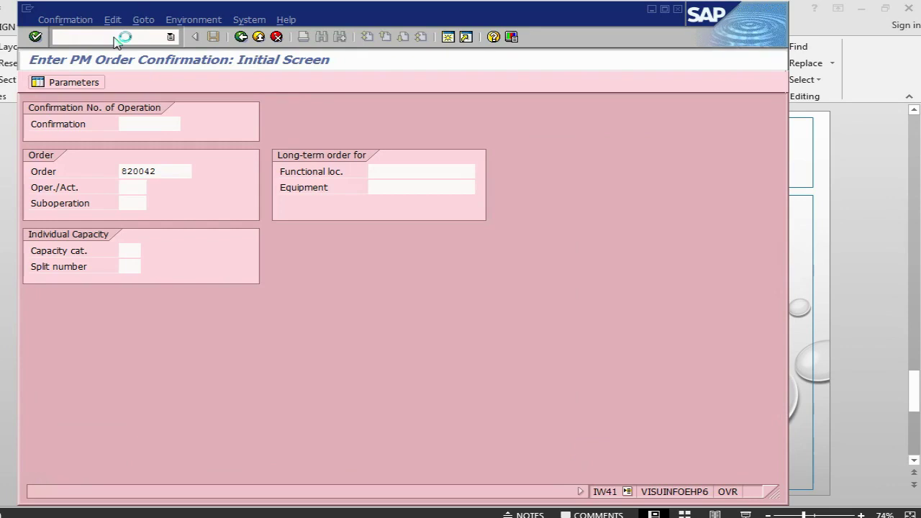
key(Return)
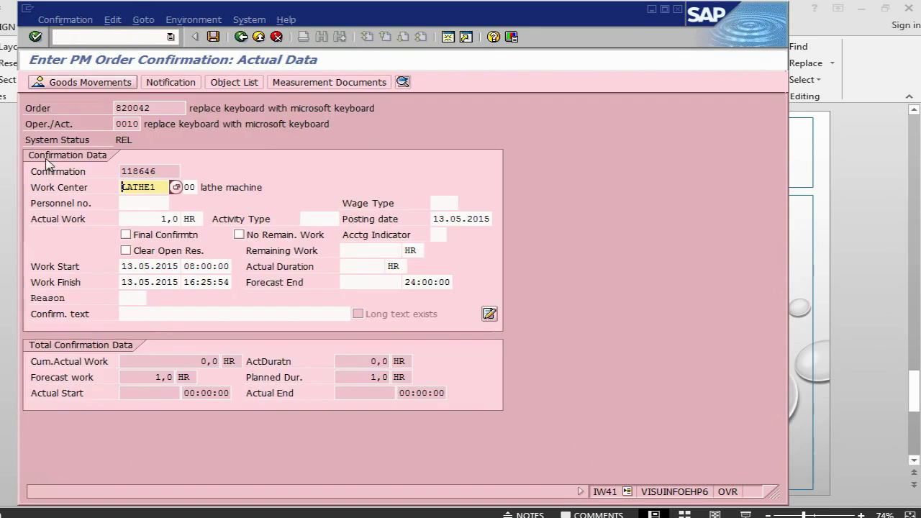
click(88, 84)
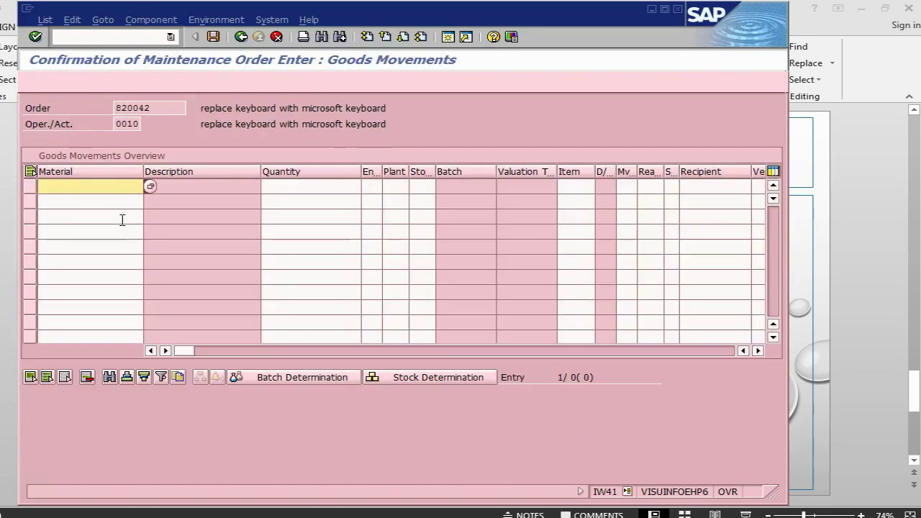
click(241, 36)
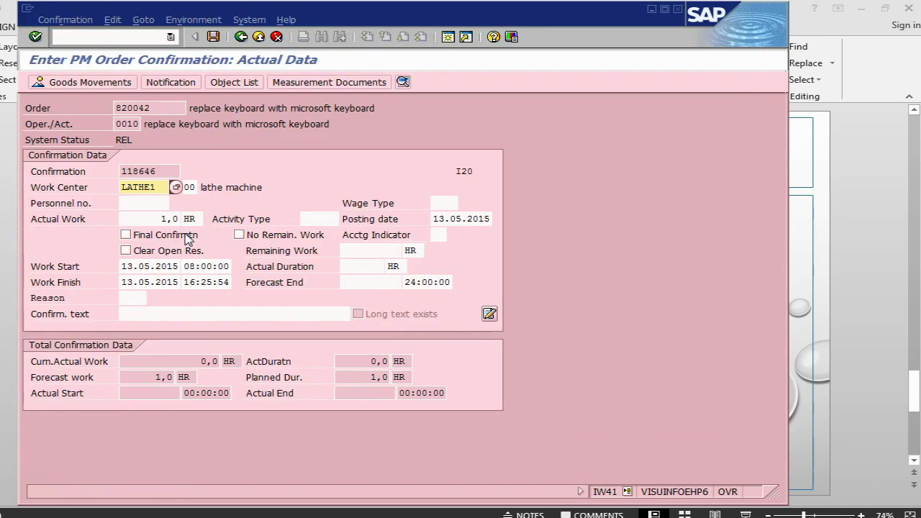
Mark the operation as final confirmation with no remaining work and save the order confirmation.
click(129, 236)
click(252, 237)
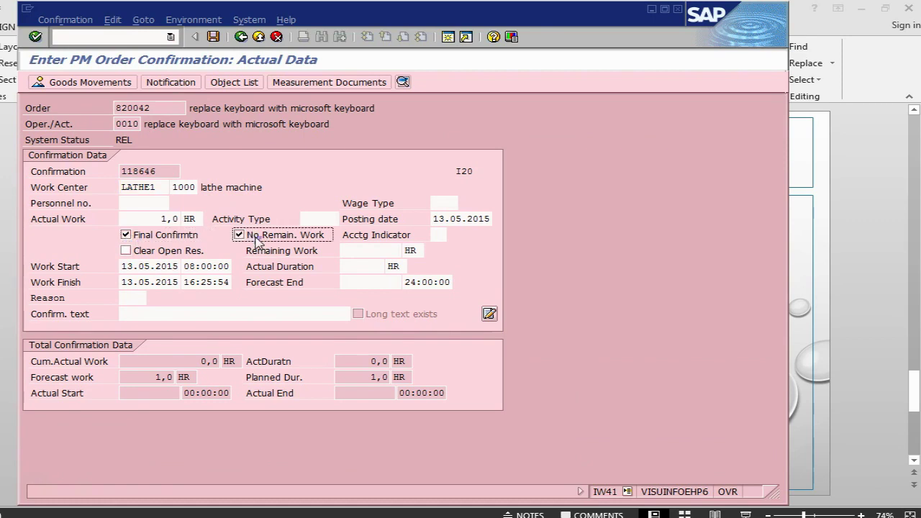
click(214, 37)
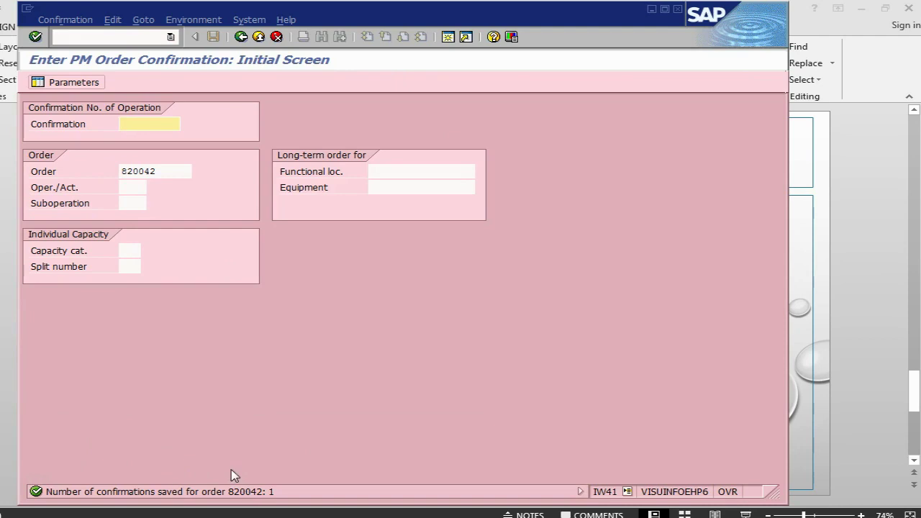
Rerun the MB52 warehouse stock report for M-KEYBOARD in plant 1000 to check the stock after the order confirmation.
click(84, 36)
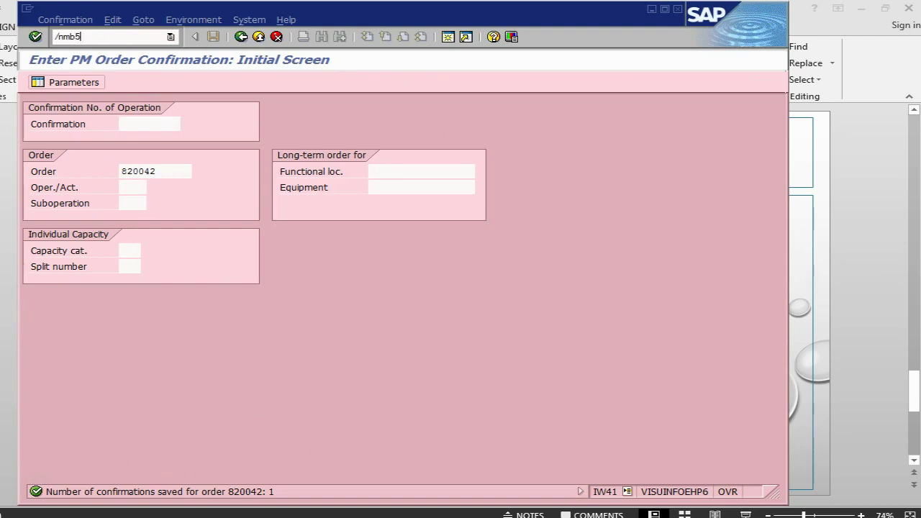
key(Return)
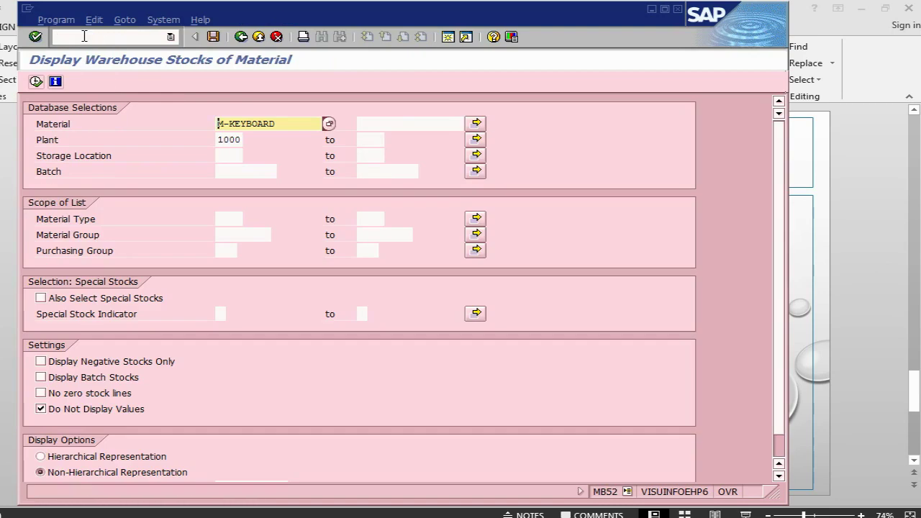
click(36, 81)
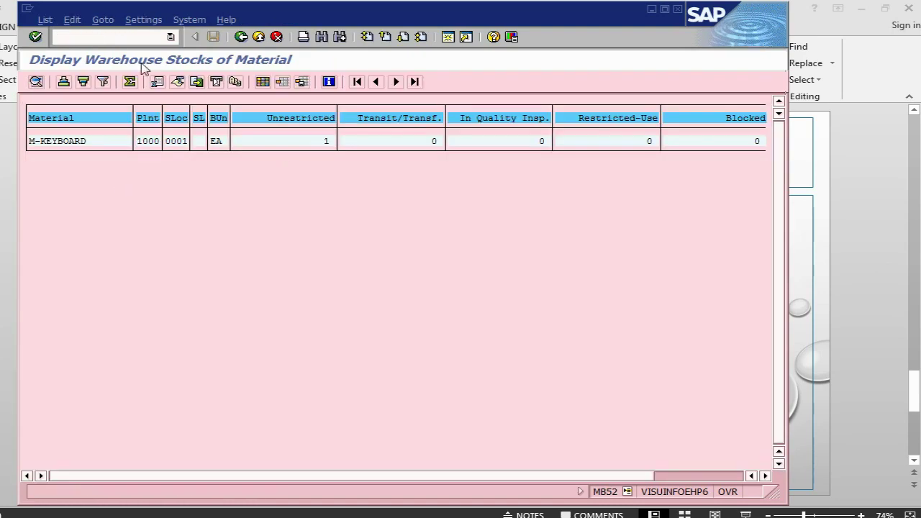
Switch to PowerPoint and look up the MIGO instruction for GI to Reservation on the slide.
key(alt+Tab)
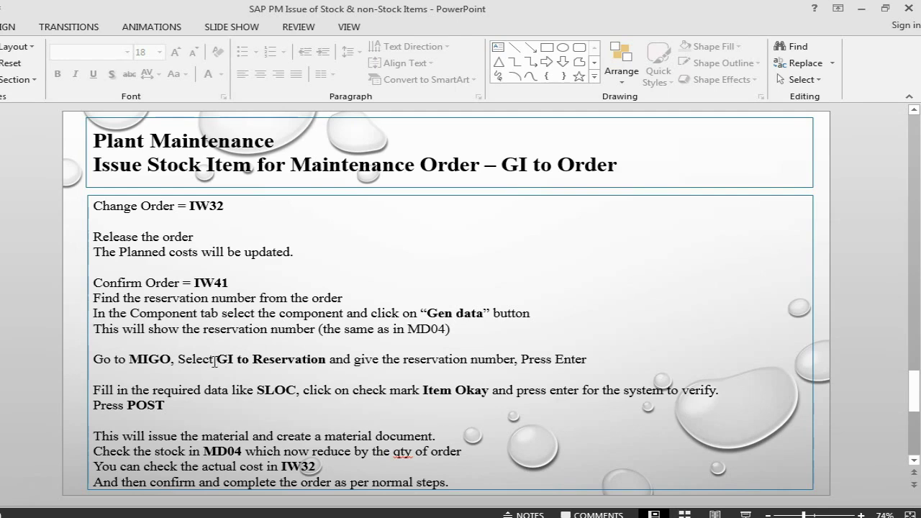
drag(214, 362, 331, 360)
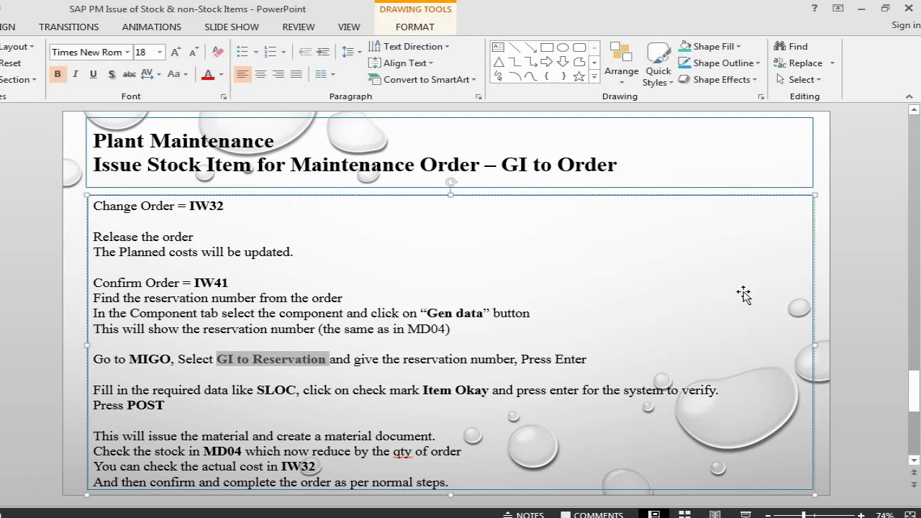
click(287, 362)
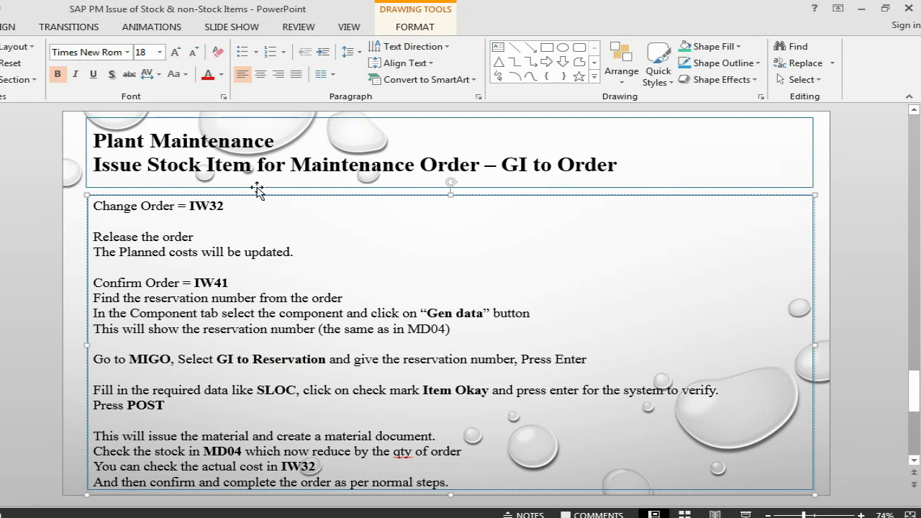
Switch to SAP, open MIGO and set the transaction to A07 Goods Issue with reference R09 Reservation.
key(alt+Tab)
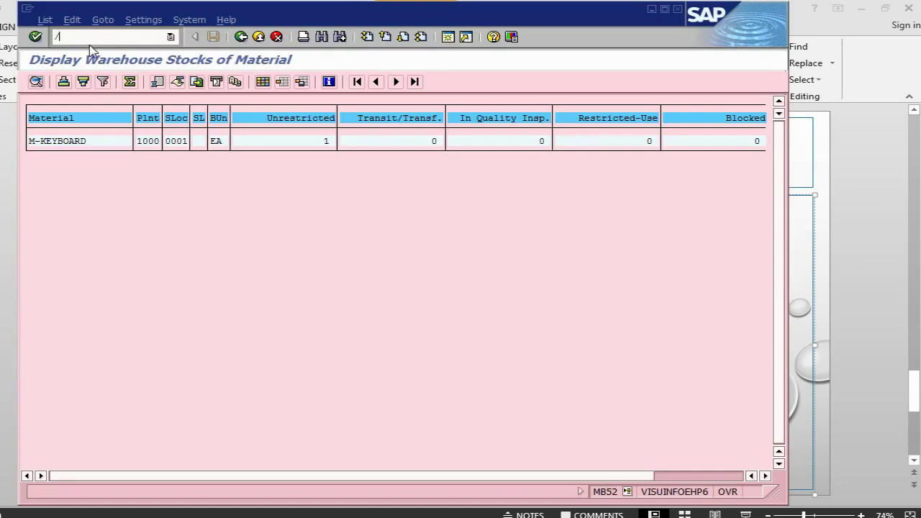
text(/nmigo)
key(Return)
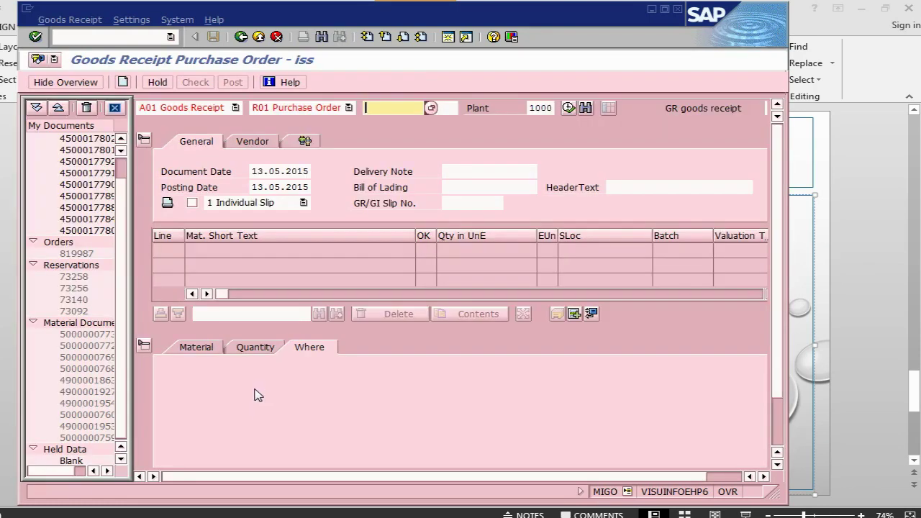
click(236, 107)
click(196, 134)
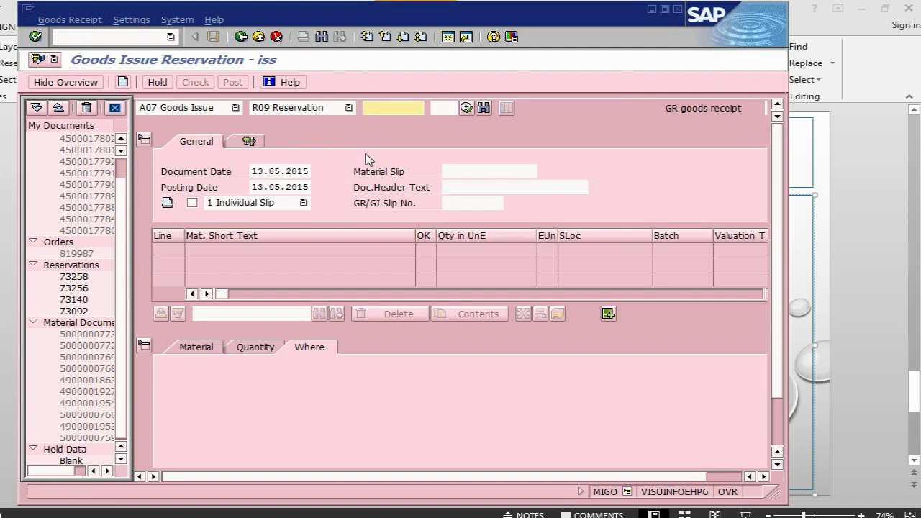
Copy the reservation number from the order's component details and load that reservation into the goods issue.
key(alt+Tab)
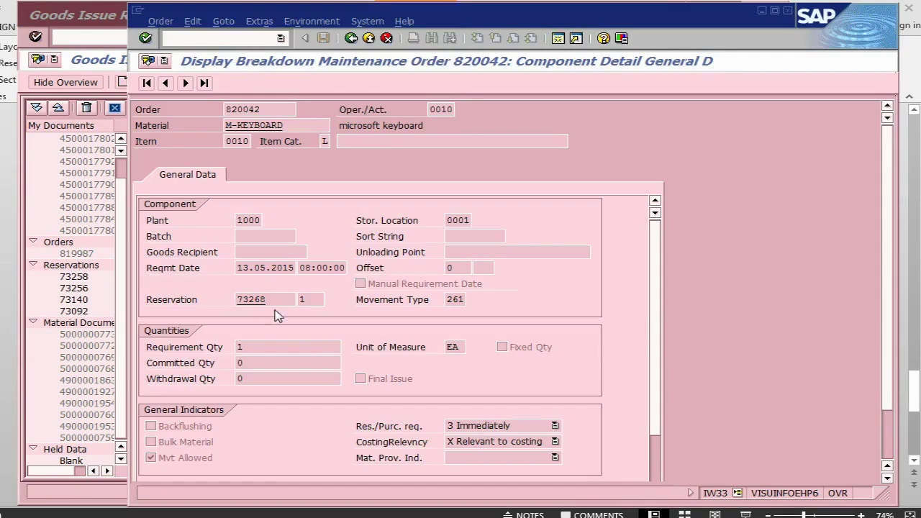
drag(274, 301, 243, 300)
key(ctrl+c)
key(alt+Tab)
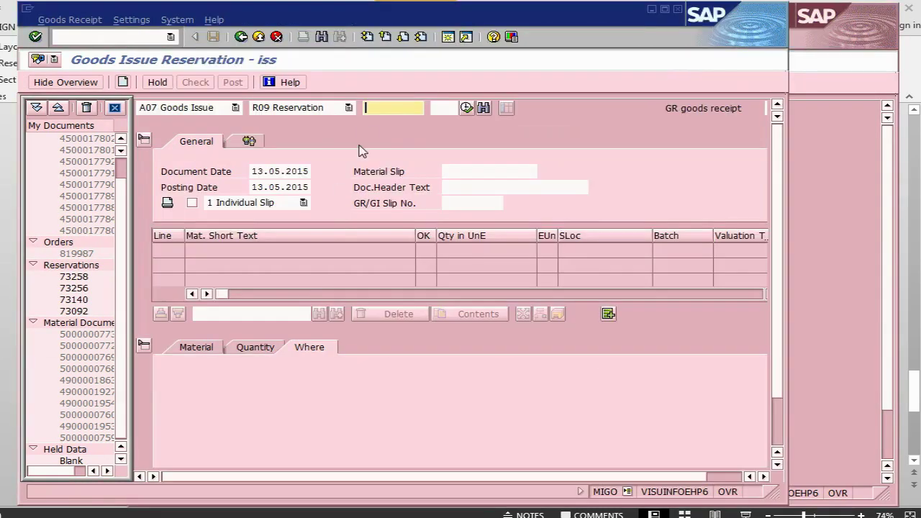
key(ctrl+v)
key(Return)
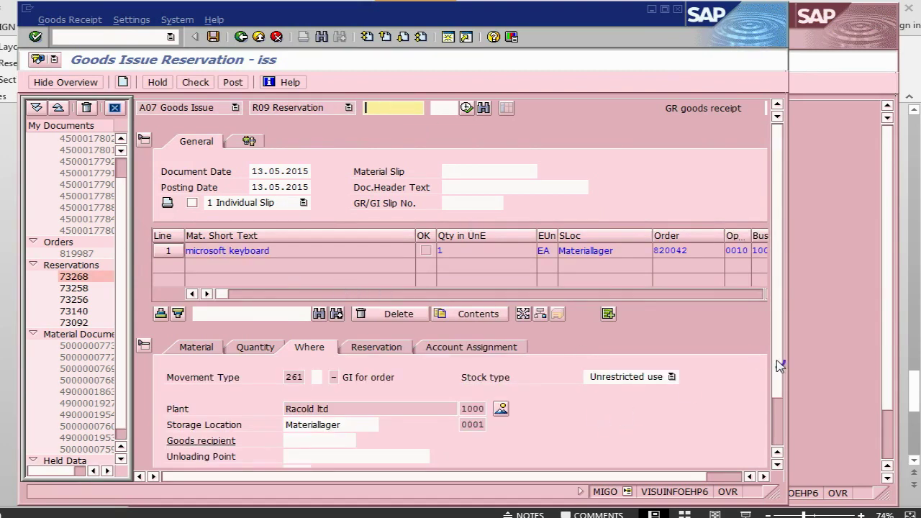
Review the goods issue item's location, quantity, material, account assignment and reservation details for the keyboard.
drag(781, 366, 782, 403)
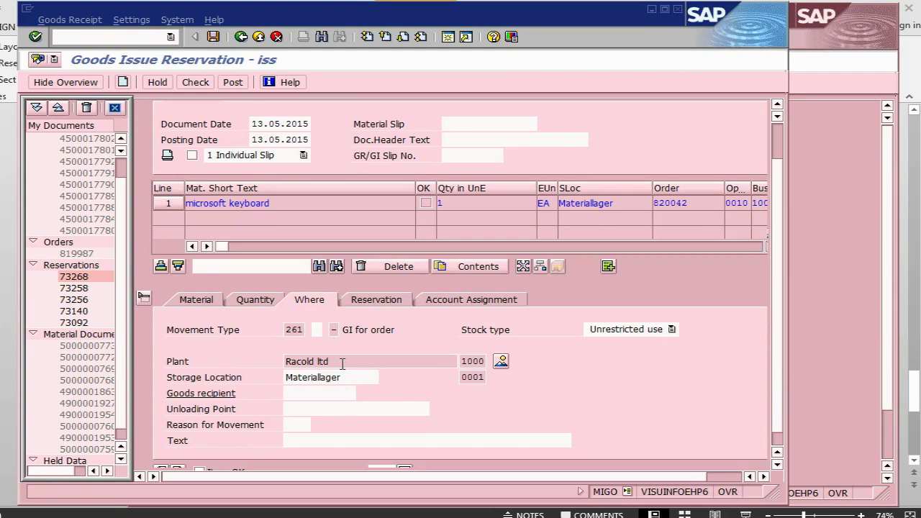
click(259, 303)
click(207, 301)
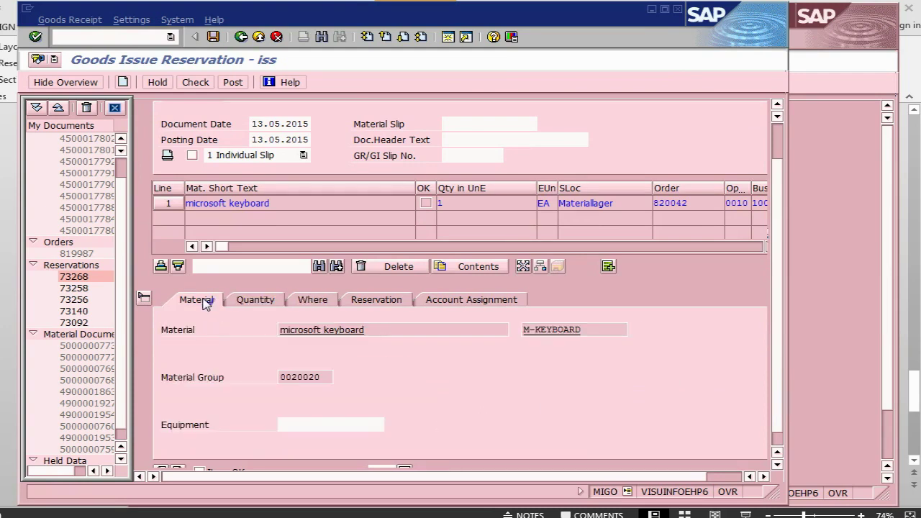
click(394, 303)
click(454, 304)
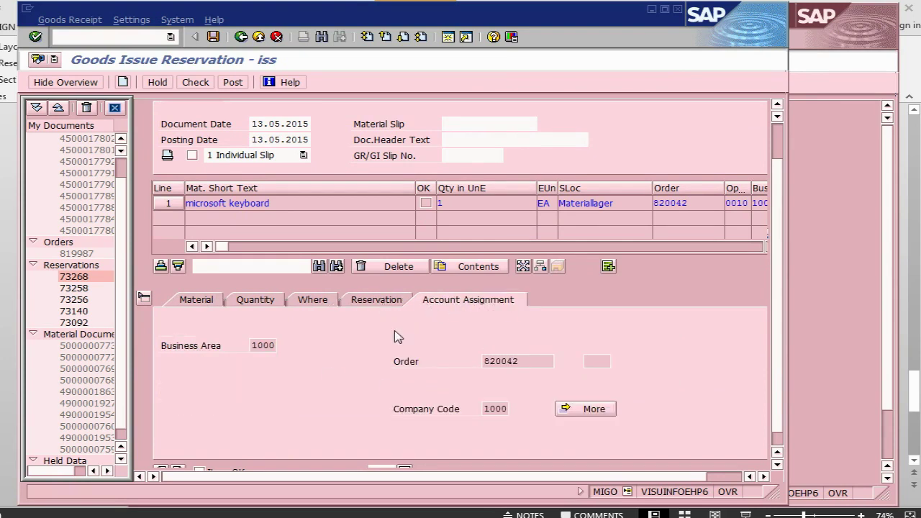
click(376, 304)
Mark the keyboard line as Item OK and post the goods issue against the reservation.
scroll(616, 356, down, 1)
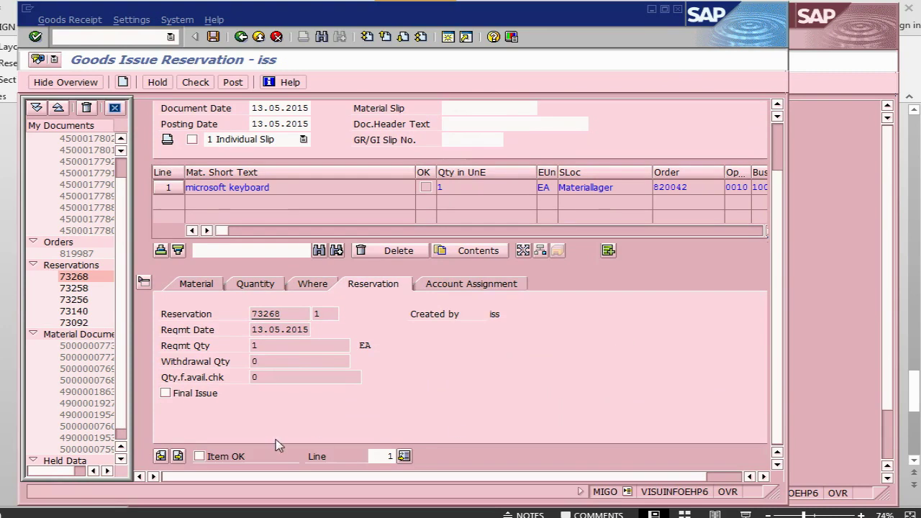
click(222, 460)
click(232, 82)
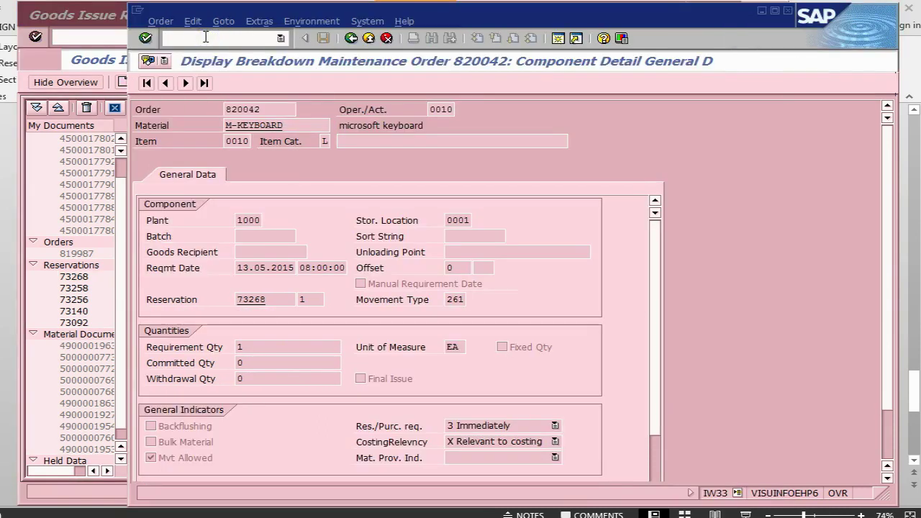
Check the MIGO posting result and run the MB52 stock report for M-KEYBOARD in plant 1000 after the goods issue.
text(b5)
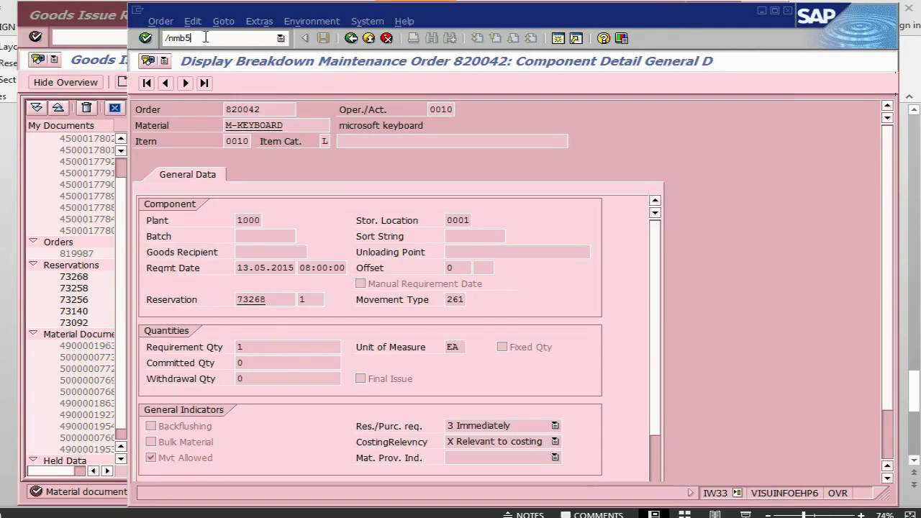
text(2)
key(Return)
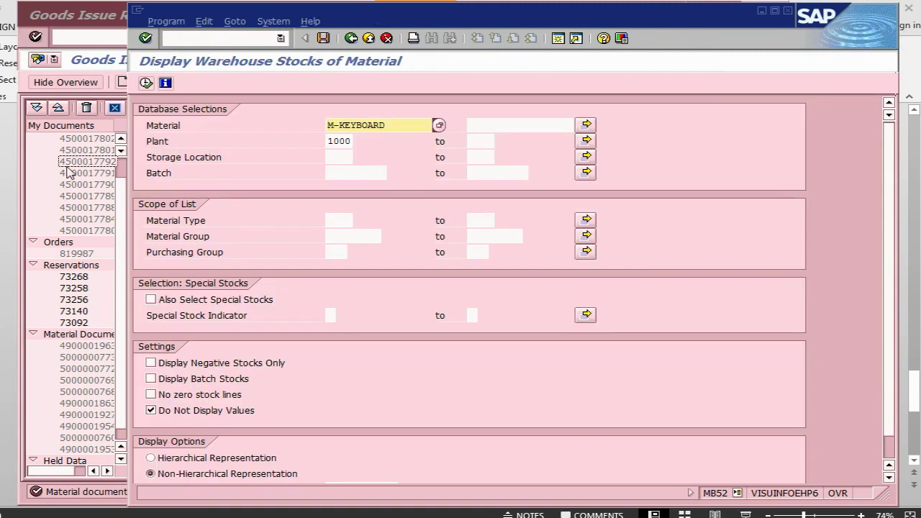
click(36, 15)
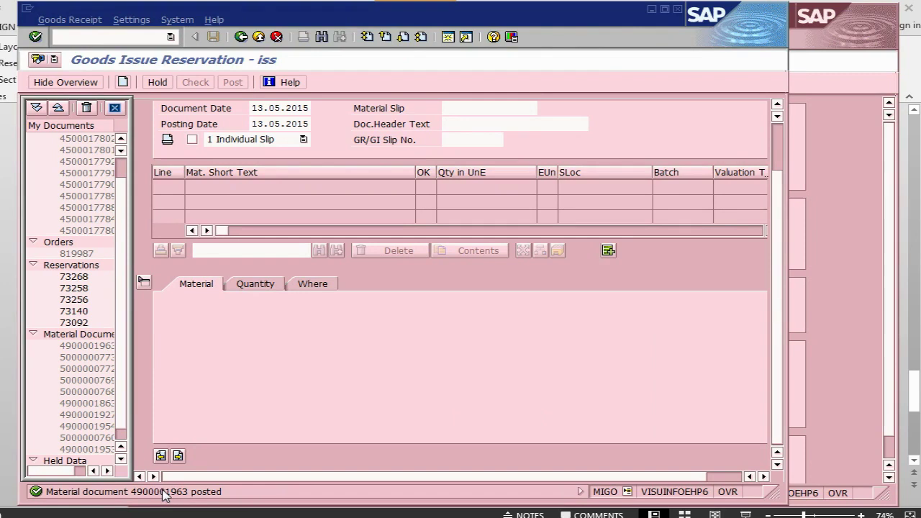
key(alt+Tab)
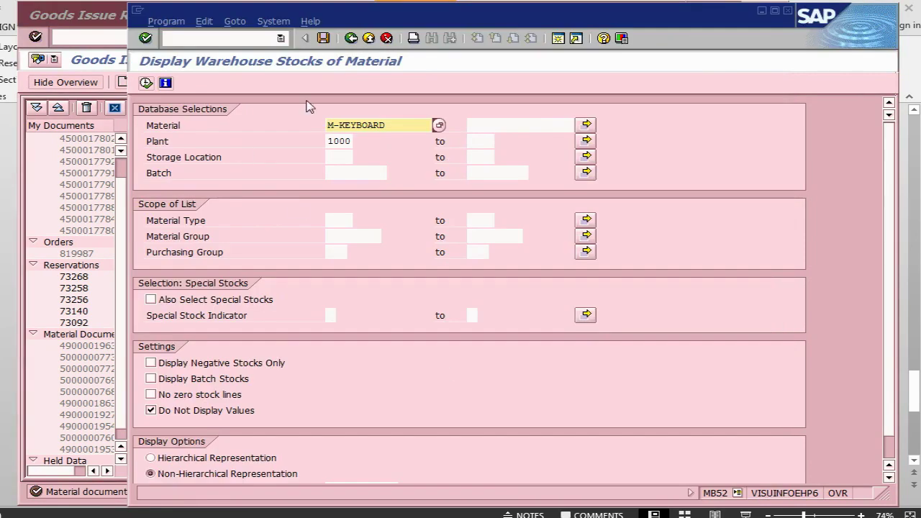
click(147, 83)
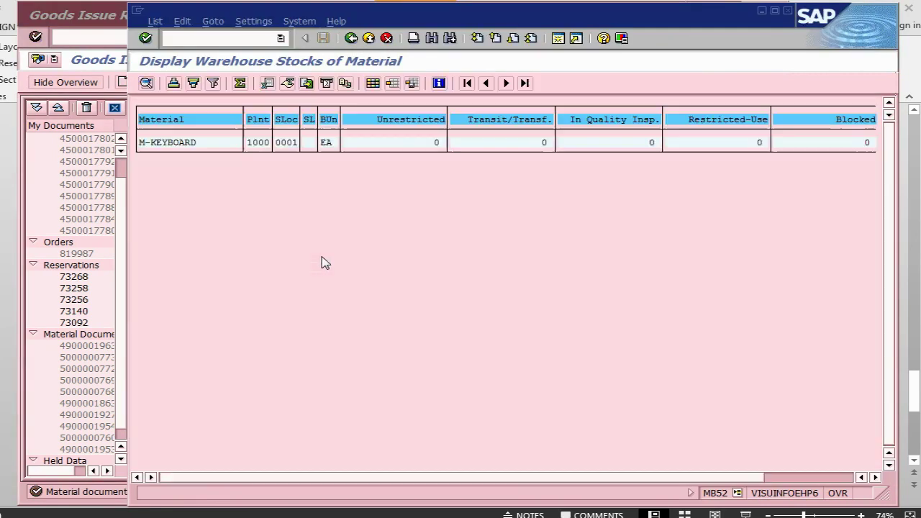
Display the keyboard replacement maintenance order in IW33 and examine its planned and actual costs.
click(186, 38)
text(/ni)
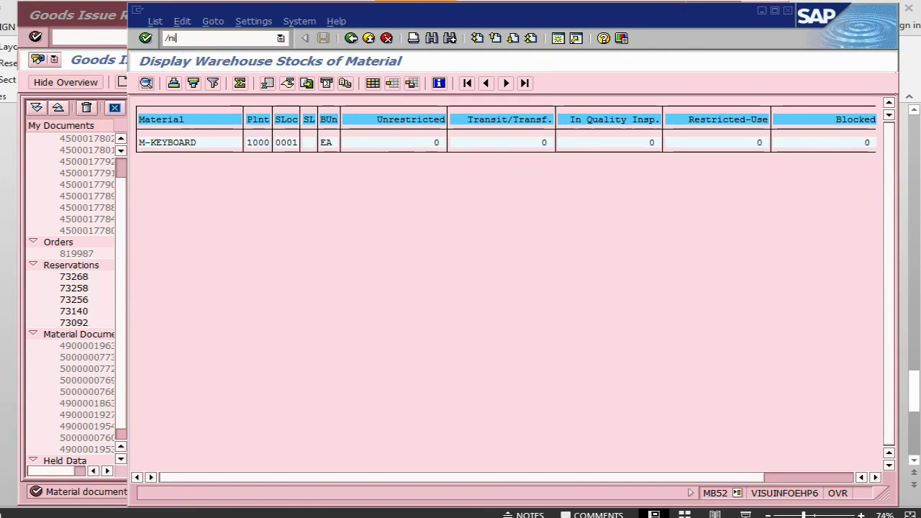
text(w33)
key(Return)
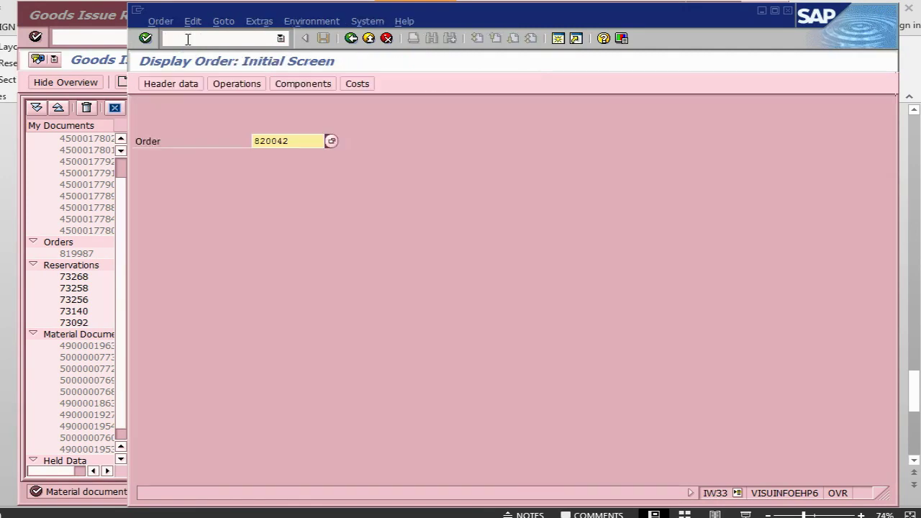
key(Return)
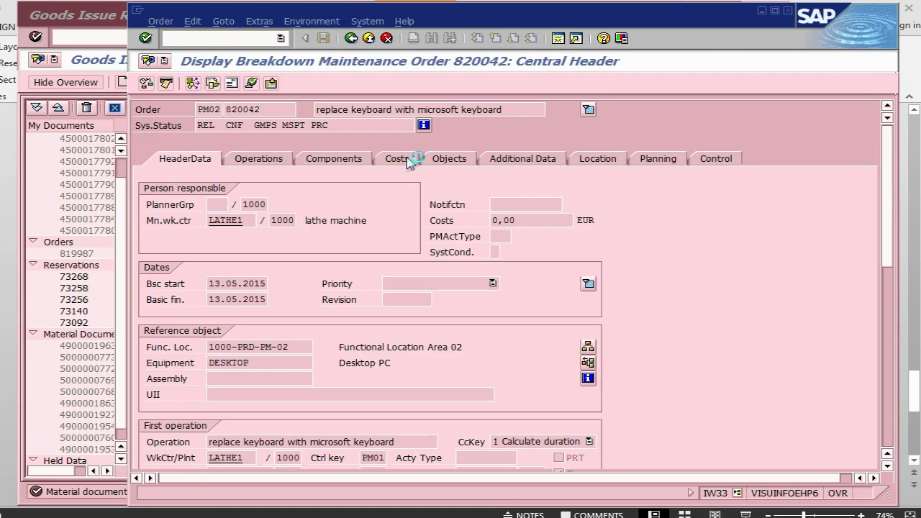
click(396, 159)
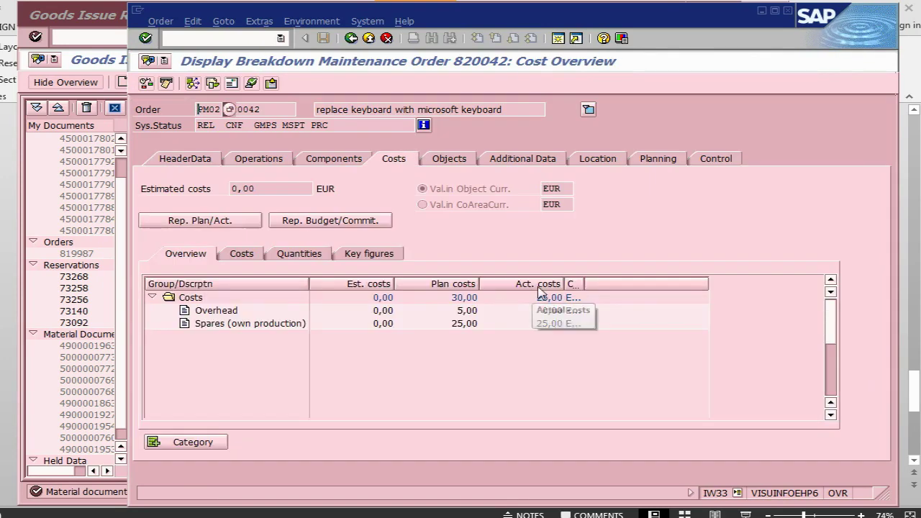